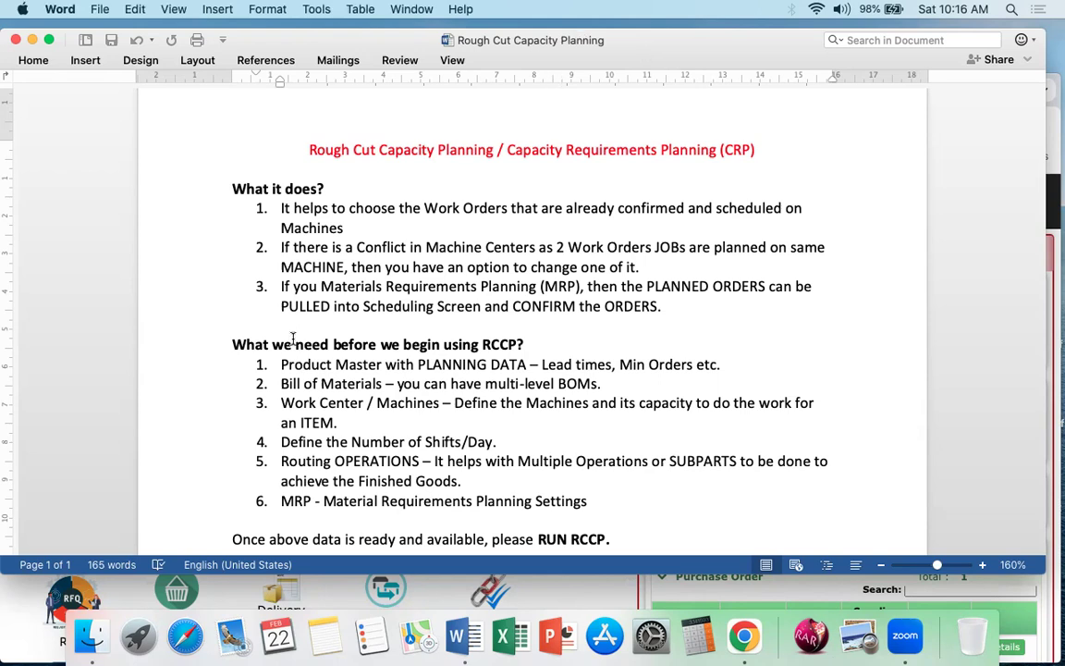
Step: Review the notes on pulling planned MRP orders into scheduling and on the Product Master planning data needed before using RCCP
left_click_drag(281, 287, 664, 316)
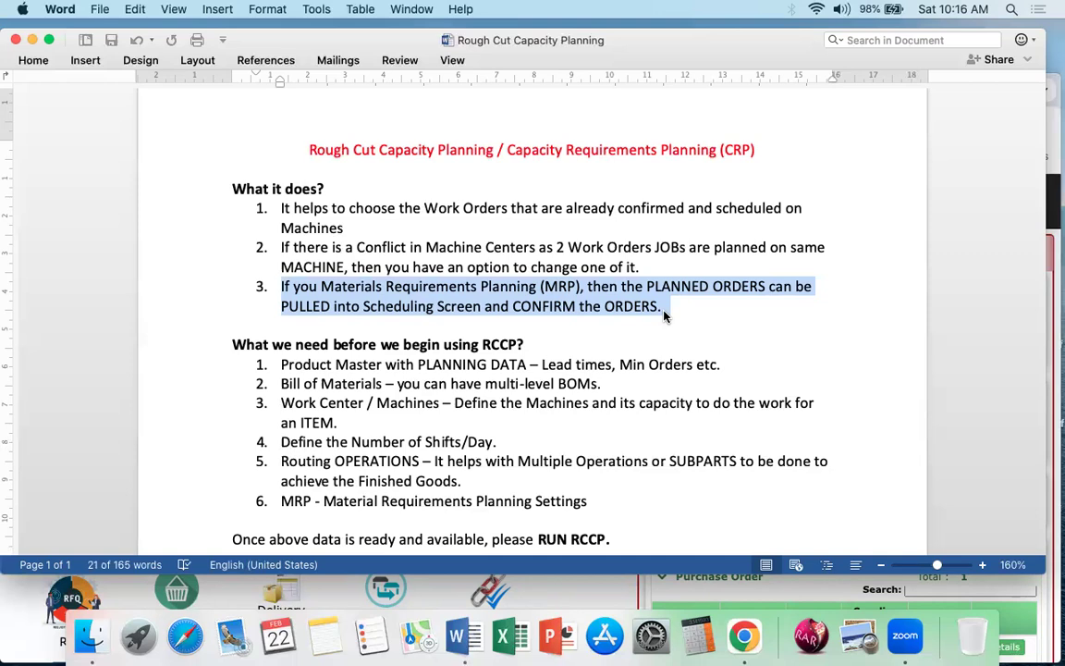
scroll(663, 316, "down", 2)
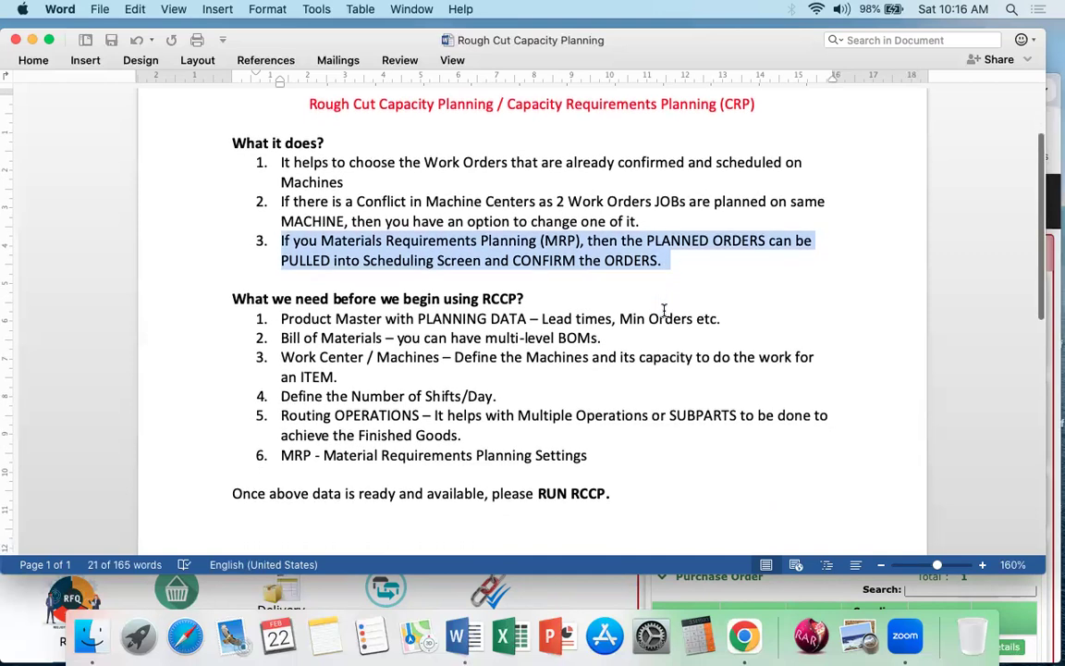
left_click(493, 298)
double_click(493, 298)
left_click(563, 298)
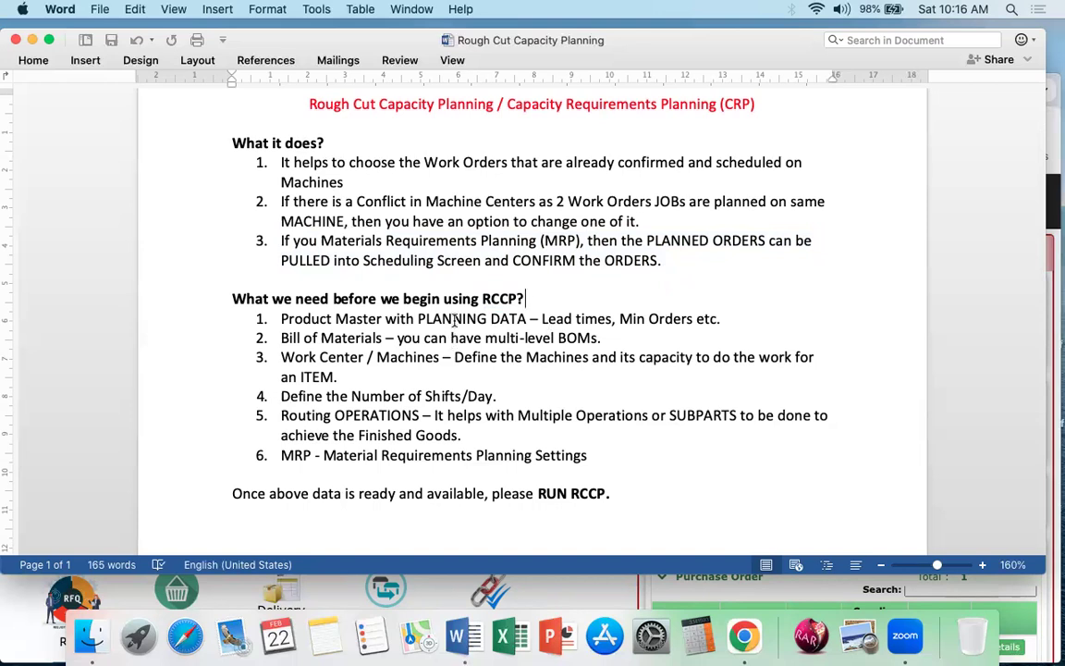
left_click(579, 318)
double_click(579, 318)
double_click(645, 318)
triple_click(646, 318)
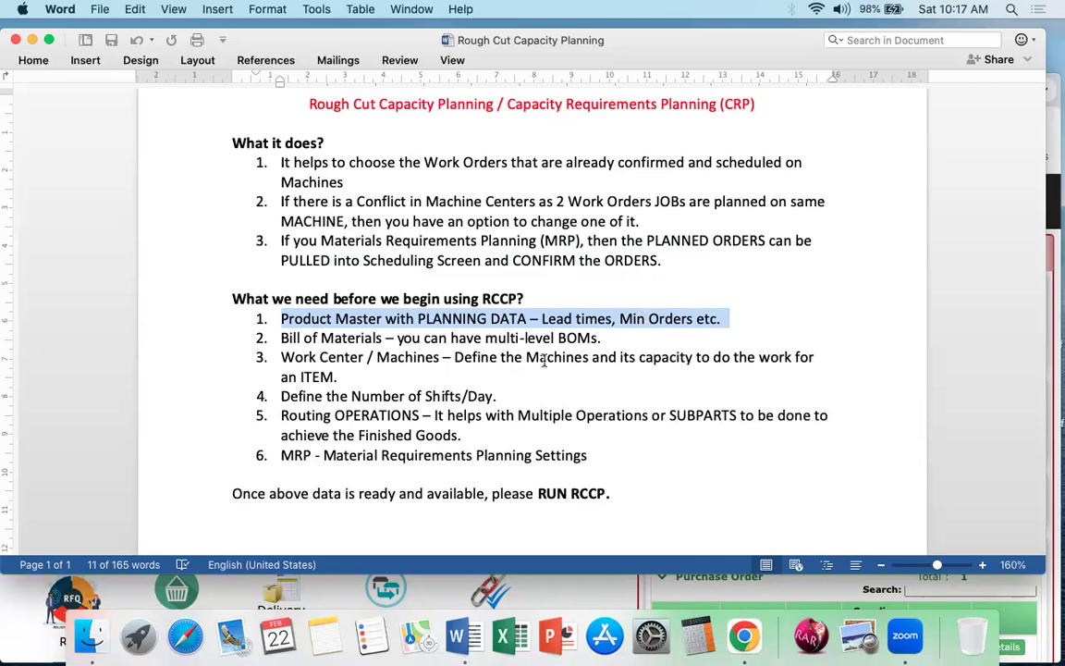
Step: Review the RCCP prerequisites on work centers, machines and the number of shifts per day
left_click(375, 368)
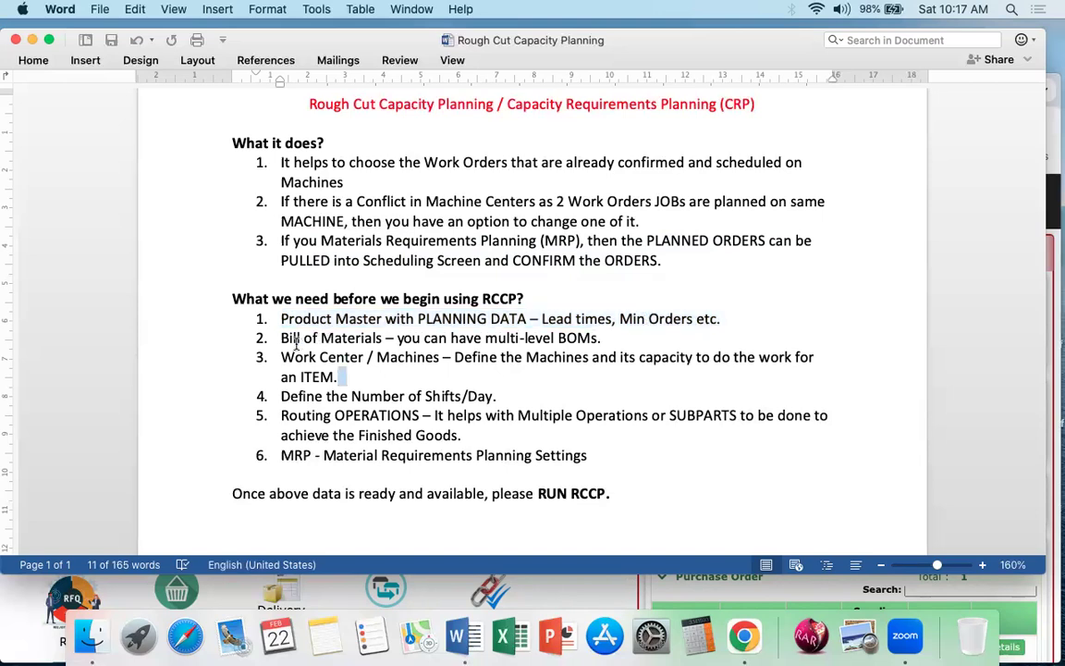
left_click_drag(278, 357, 441, 351)
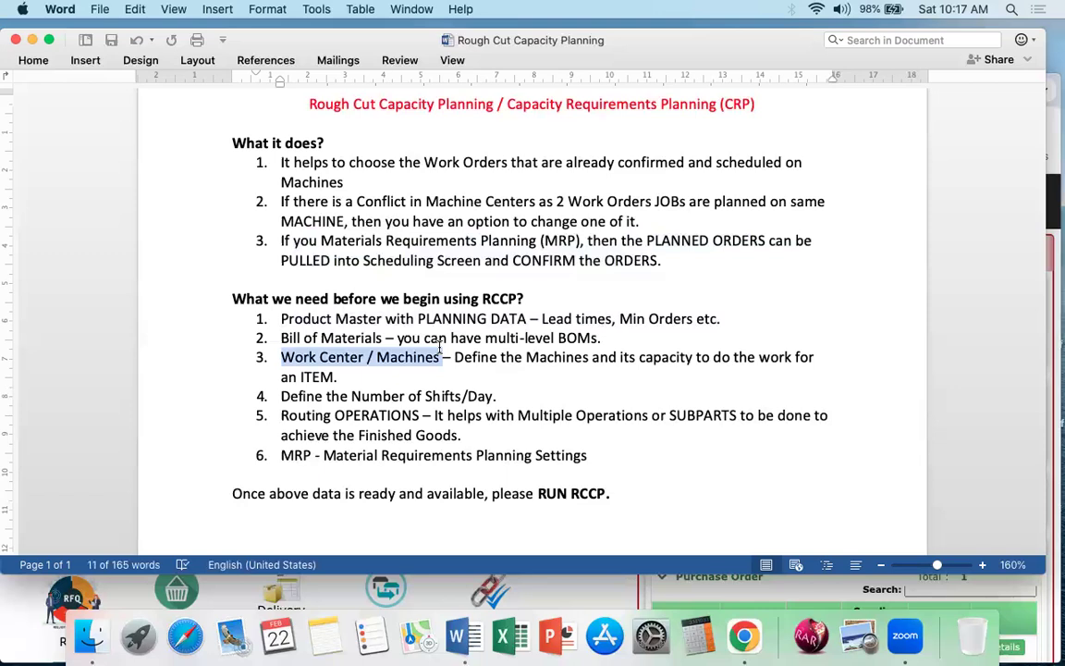
left_click(431, 368)
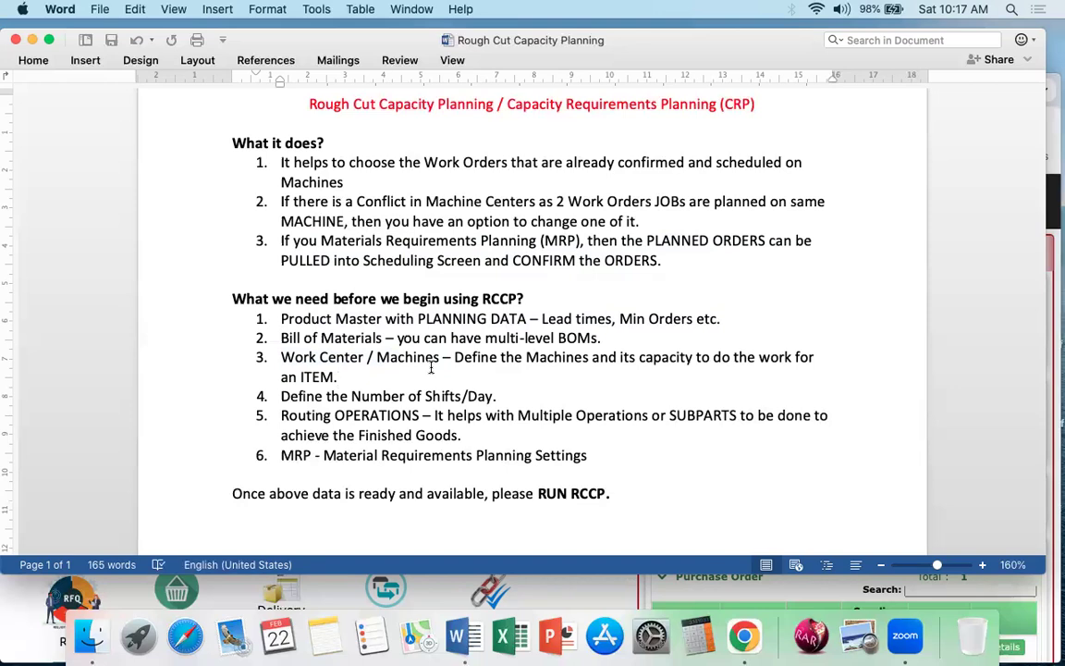
double_click(371, 396)
left_click(371, 396)
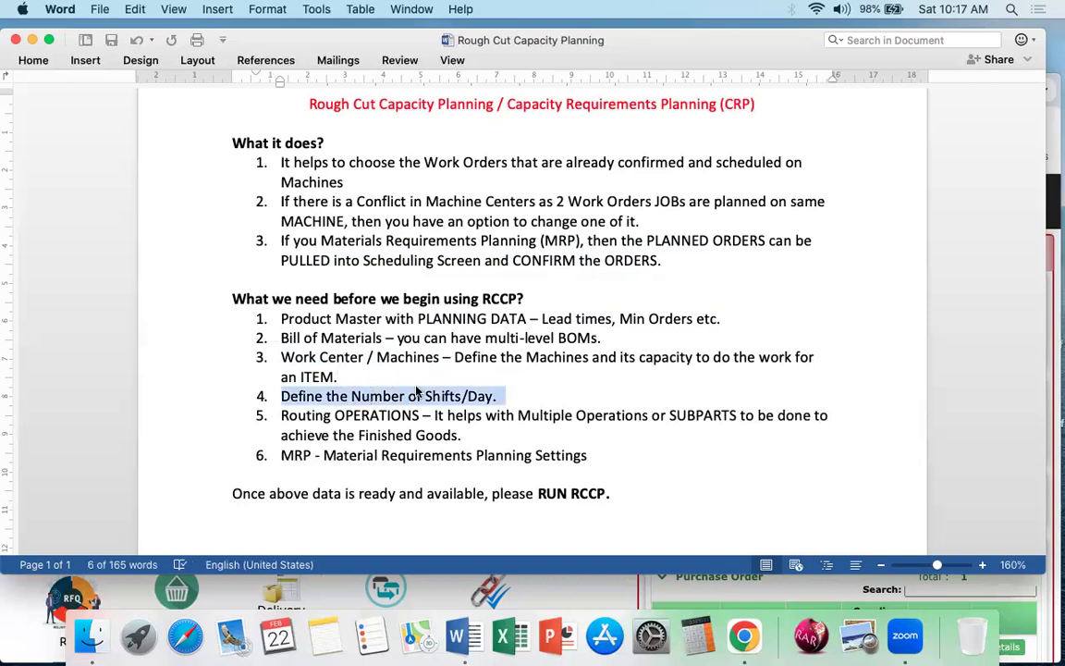
left_click(418, 395)
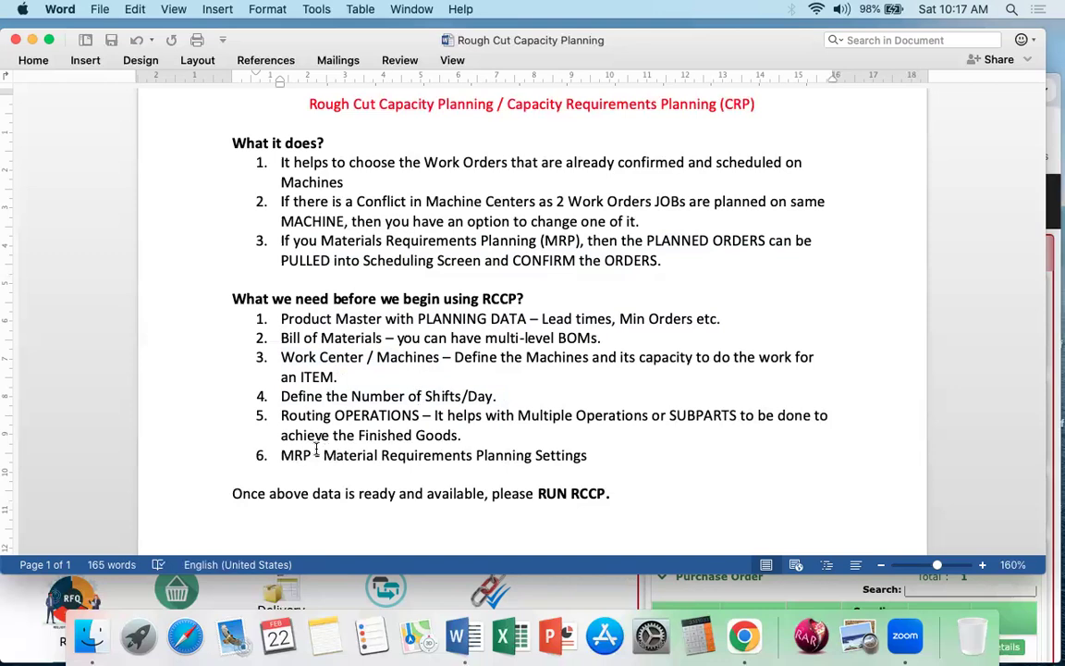
Step: Review the RCCP prerequisites on routing operations and Material Requirements Planning settings, through to the closing line about running RCCP
left_click_drag(282, 415, 463, 430)
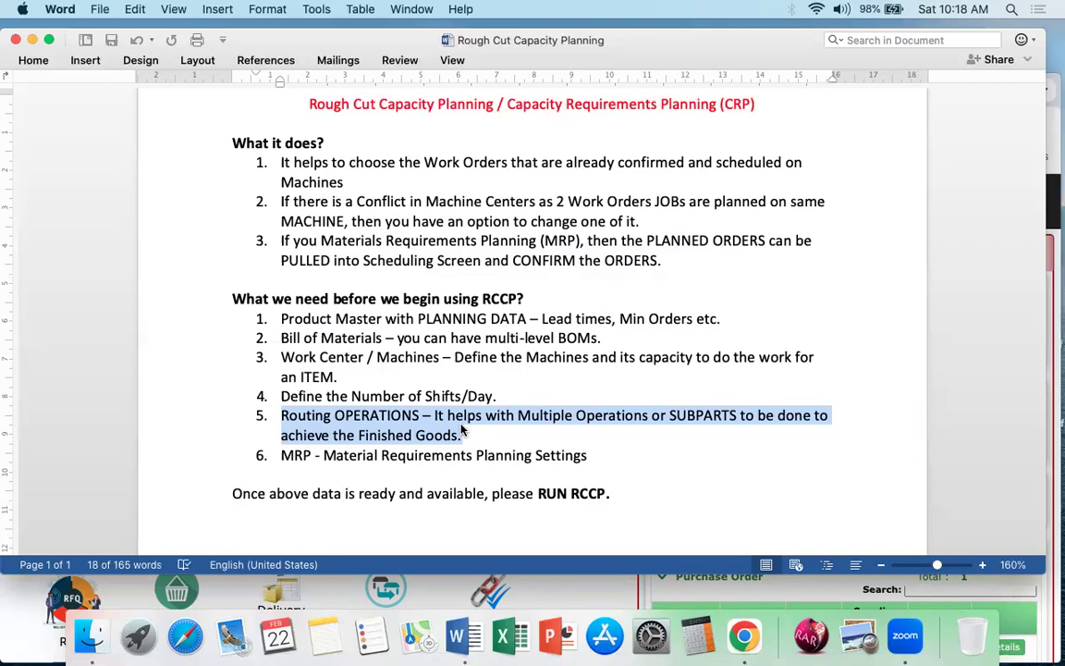
triple_click(380, 435)
triple_click(335, 418)
left_click(390, 418)
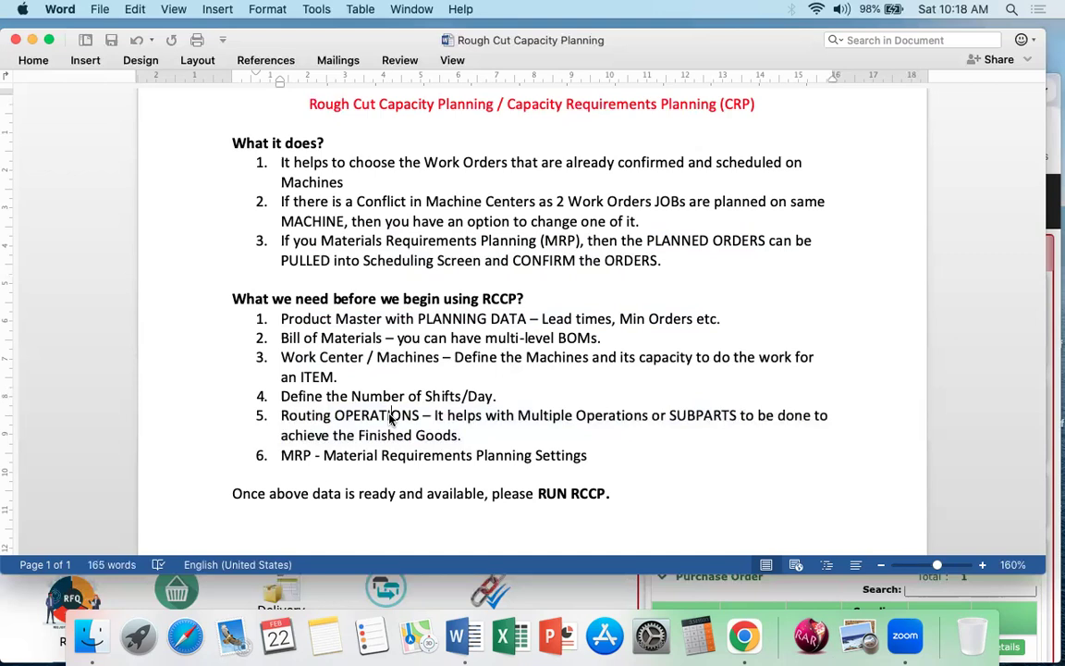
scroll(390, 418, "down", 2)
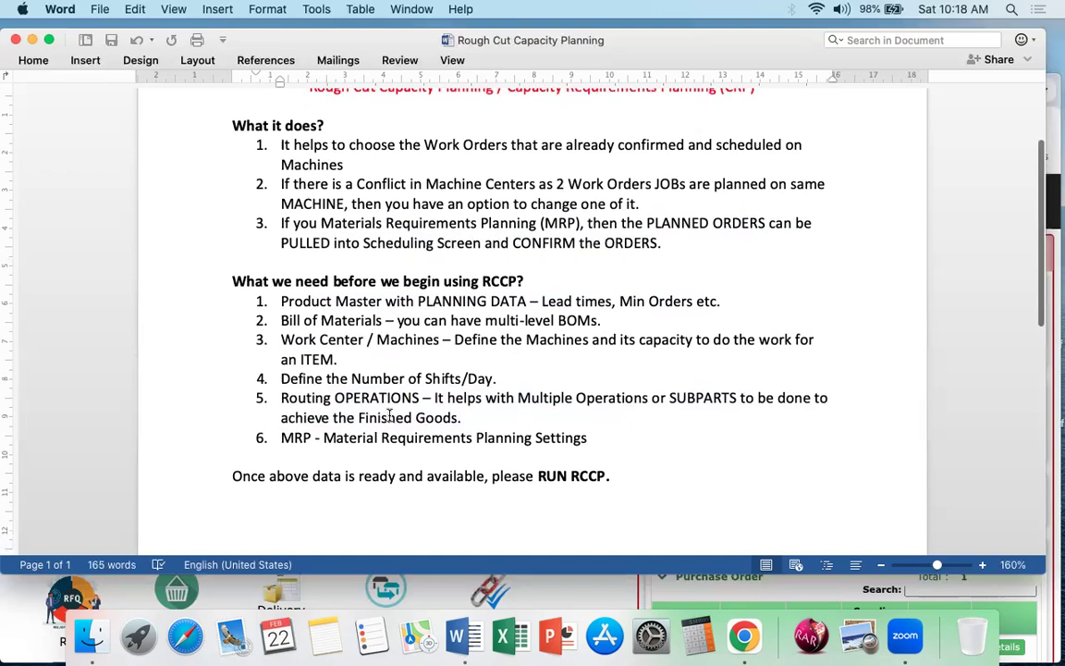
left_click_drag(280, 394, 434, 408)
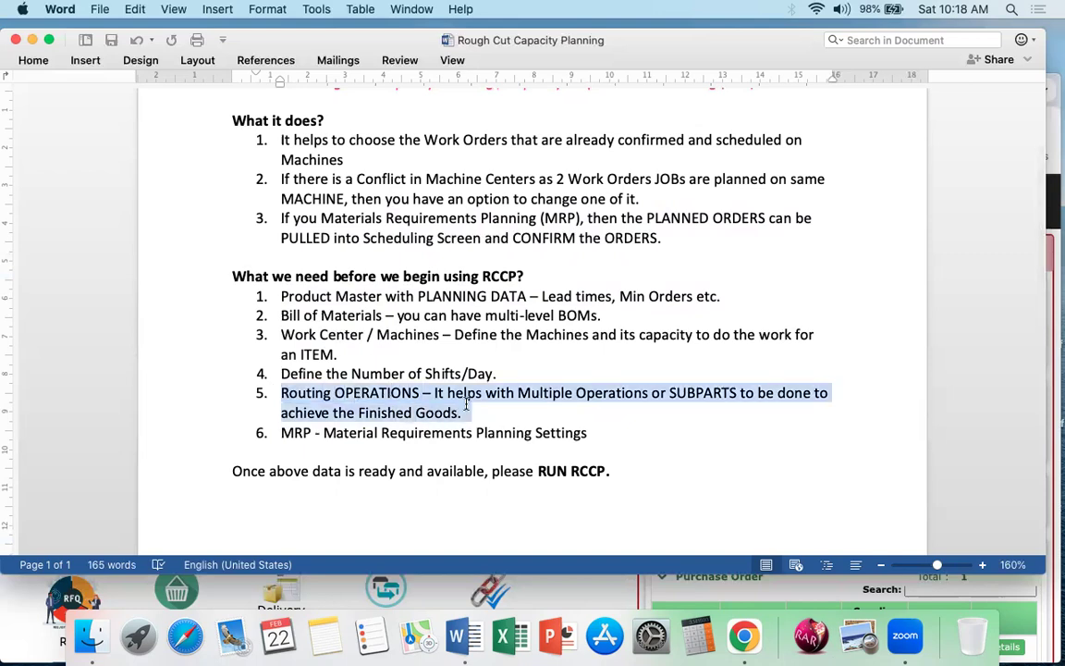
right_click(418, 423)
left_click(373, 422)
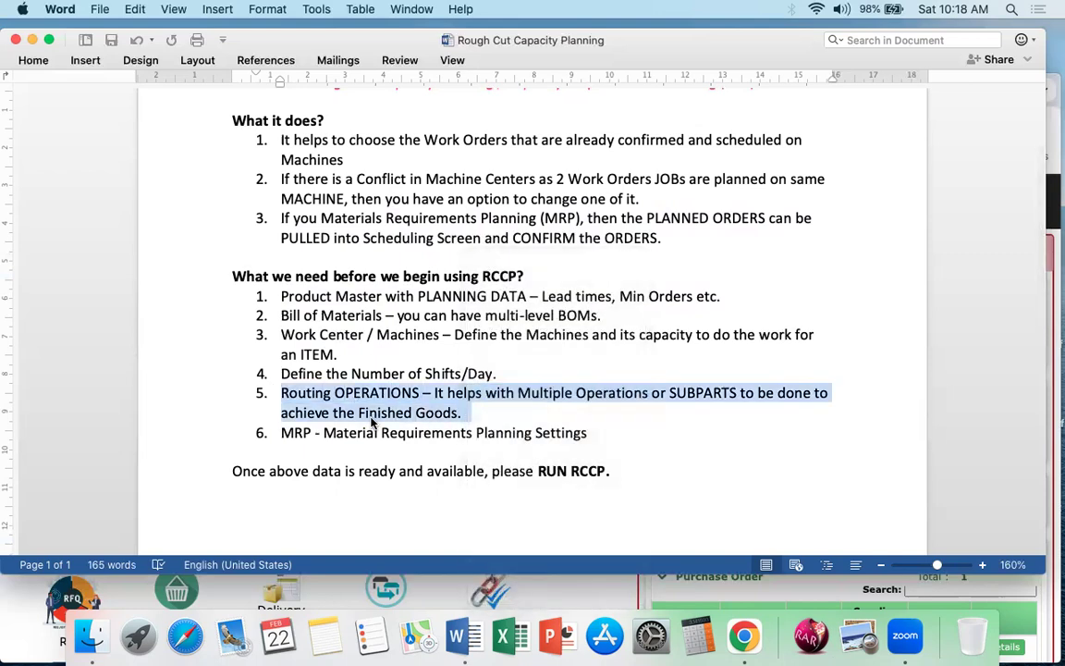
double_click(302, 435)
left_click(295, 468)
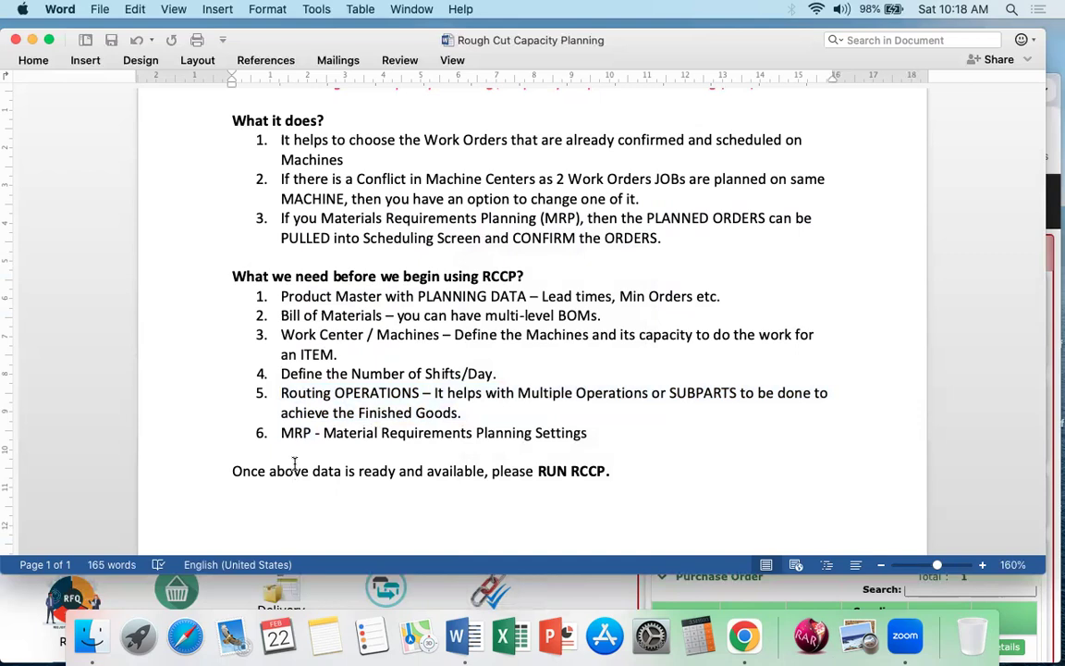
Step: Switch to the AcTouch dashboard in Chrome and reposition its window so the whole dashboard is in view
left_click_drag(312, 41, 368, 37)
left_click(7, 287)
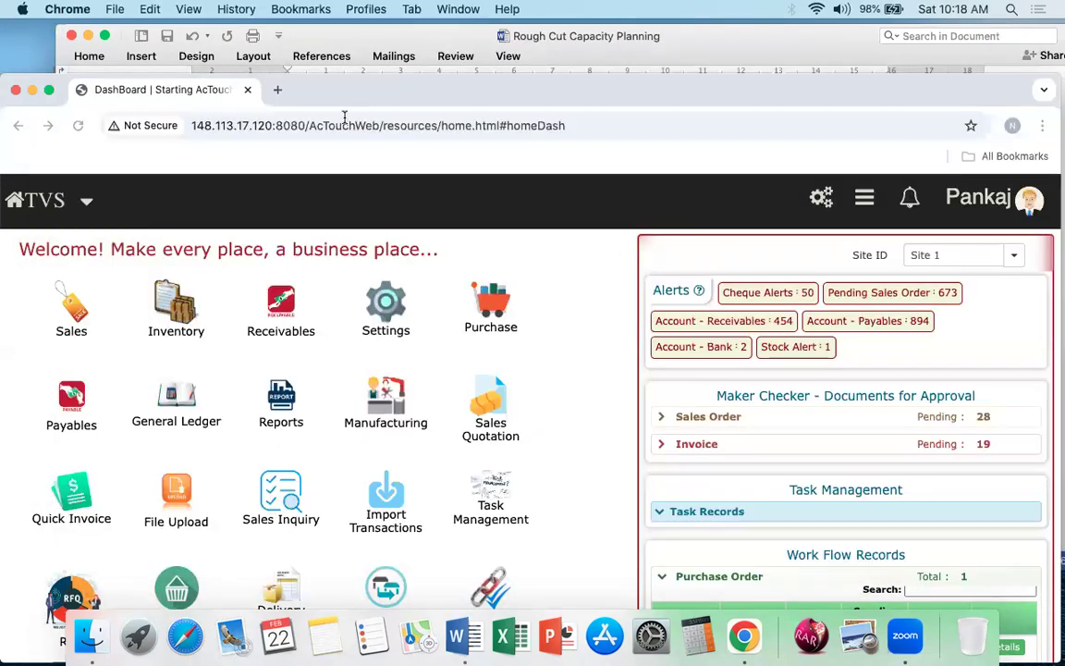
left_click_drag(363, 100, 372, 18)
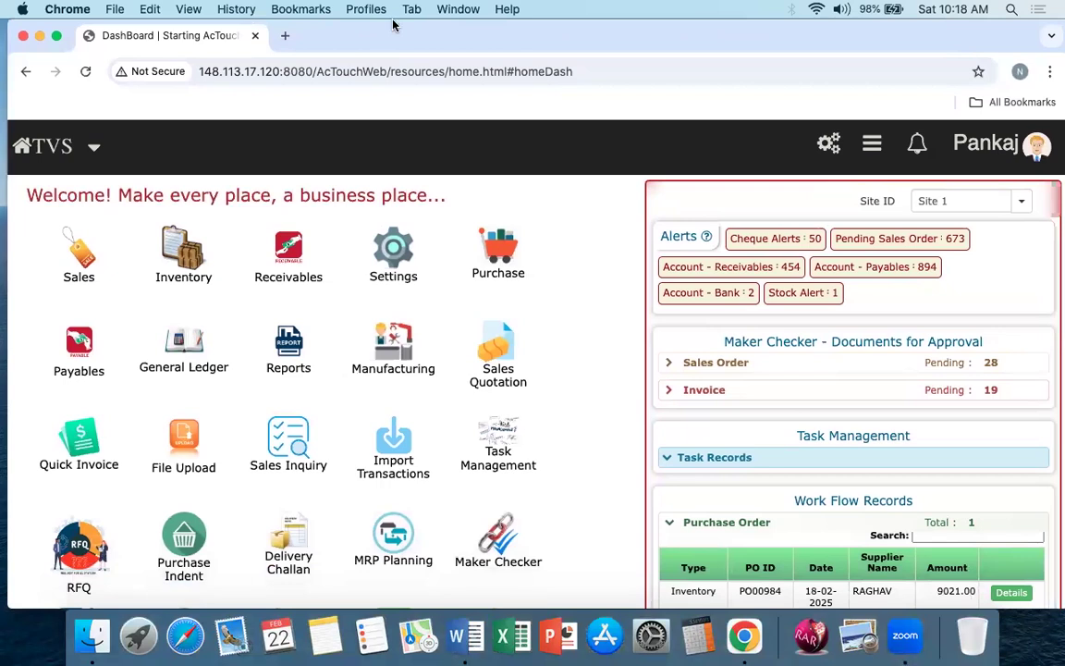
left_click_drag(556, 43, 549, 42)
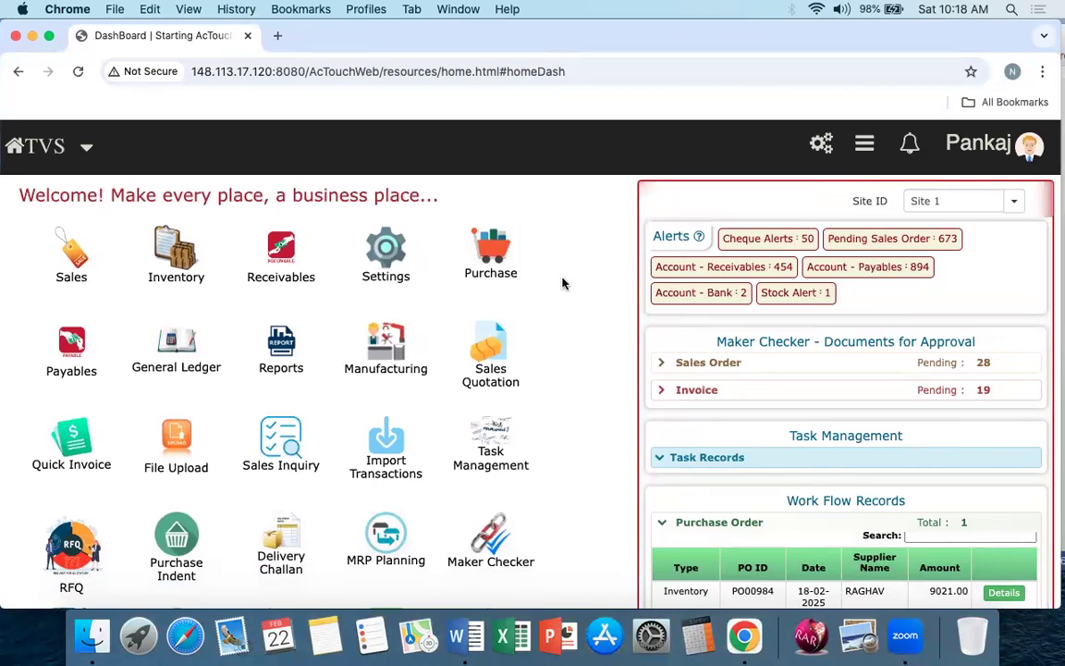
Step: Expand the sales orders awaiting Maker Checker approval on the dashboard and look through the pending list
scroll(562, 282, "down", 2)
scroll(563, 283, "up", 2)
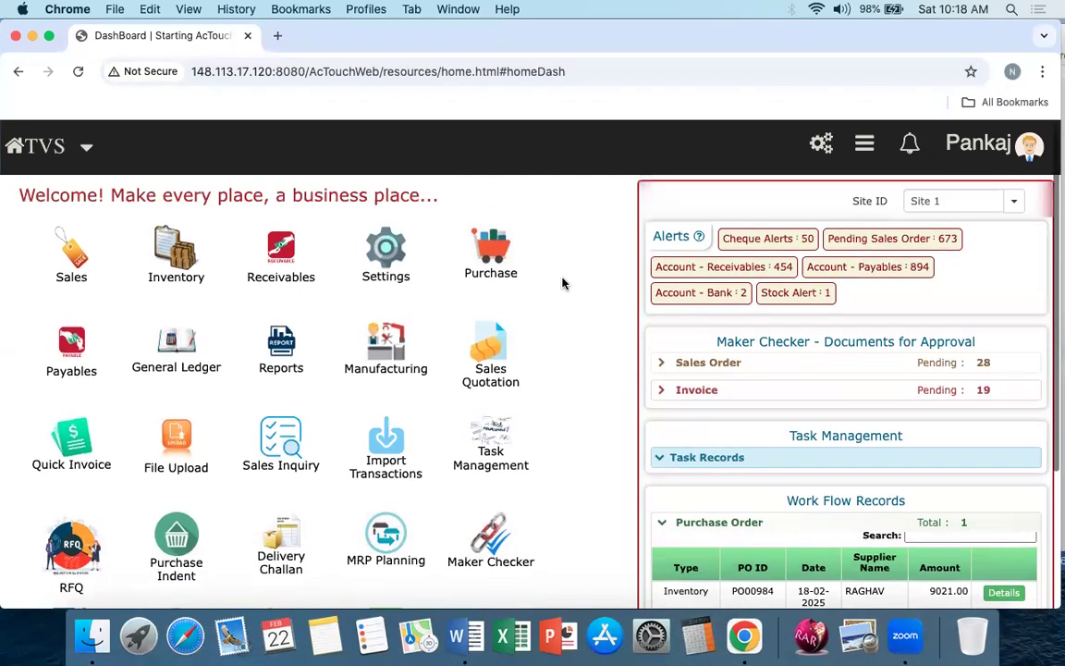
scroll(494, 388, "down", 2)
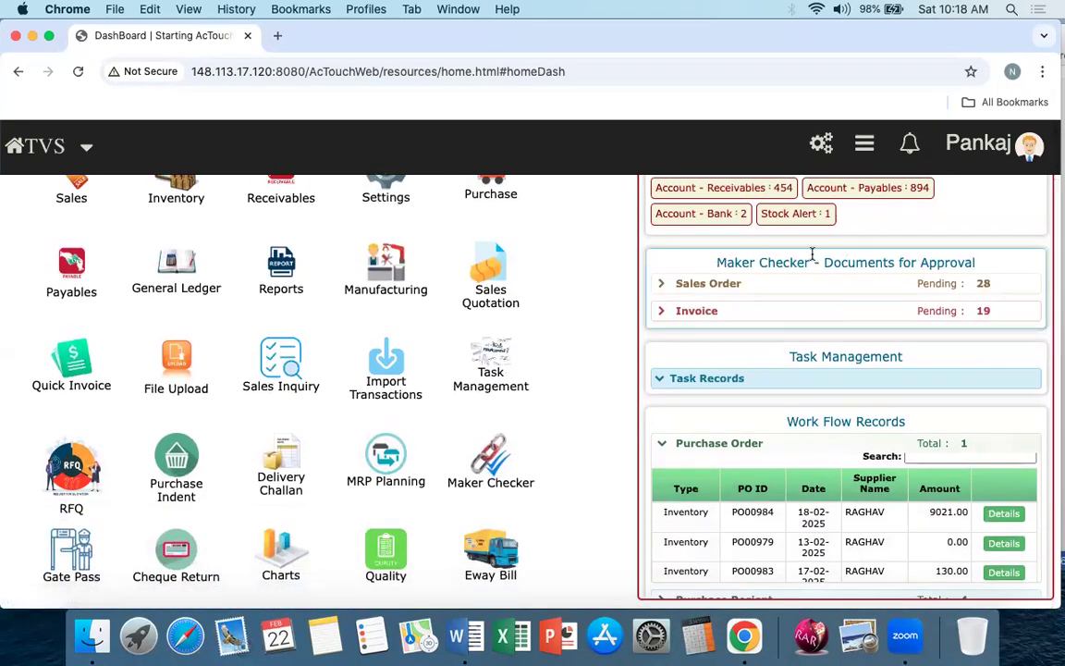
left_click(662, 284)
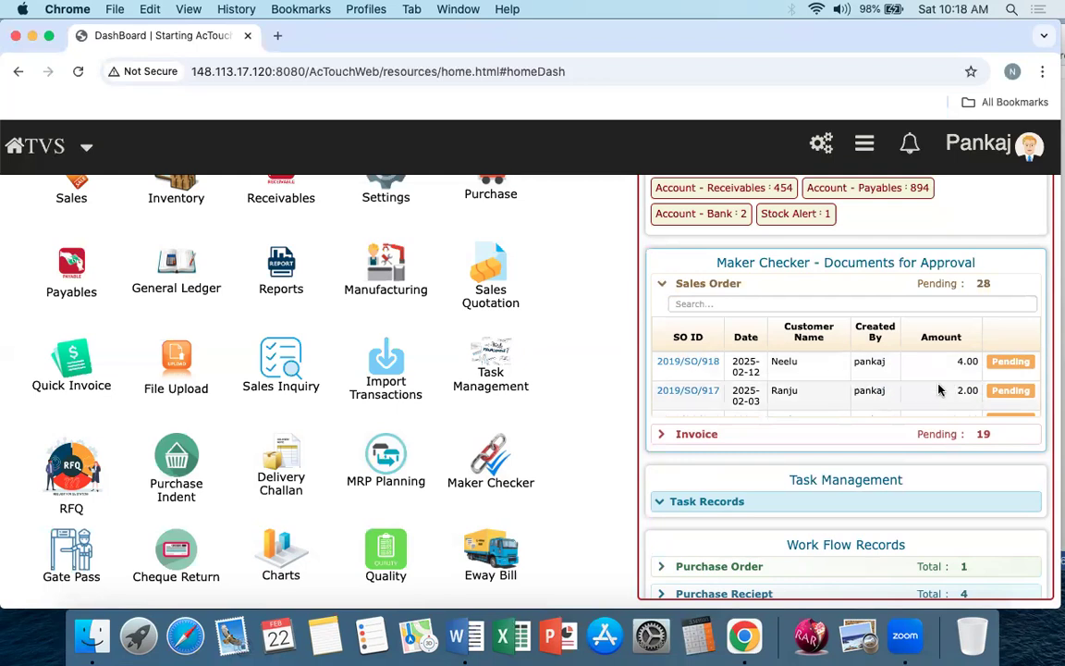
scroll(938, 390, "down", 3)
scroll(939, 390, "down", 3)
scroll(769, 467, "down", 1)
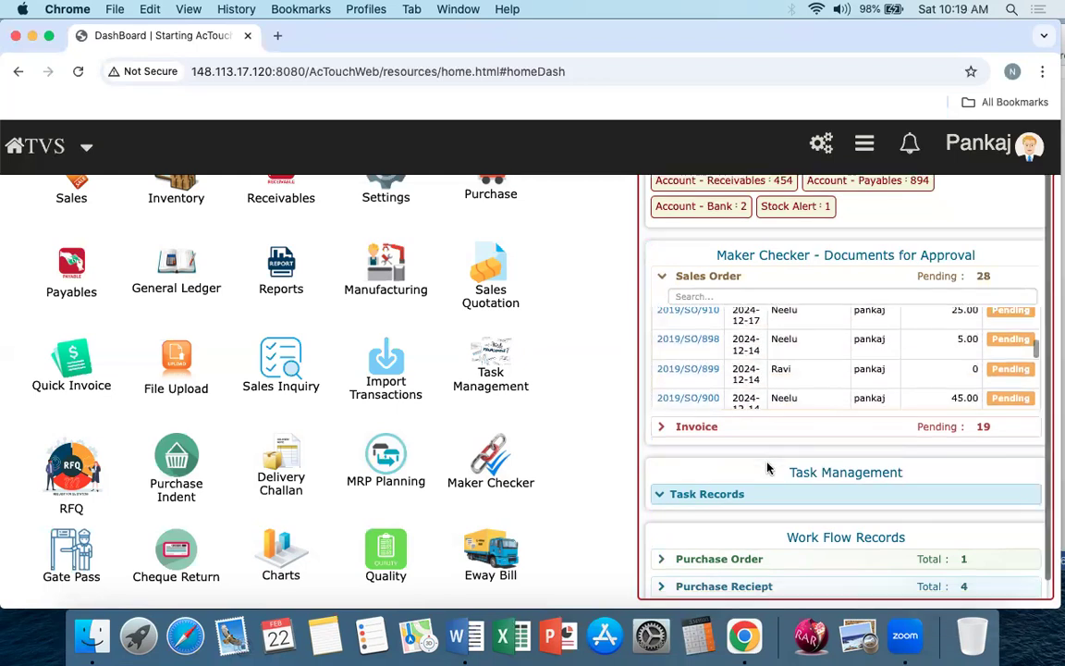
Step: Expand the Task Records and the Purchase Order workflow records on the dashboard to review their entries
left_click(660, 483)
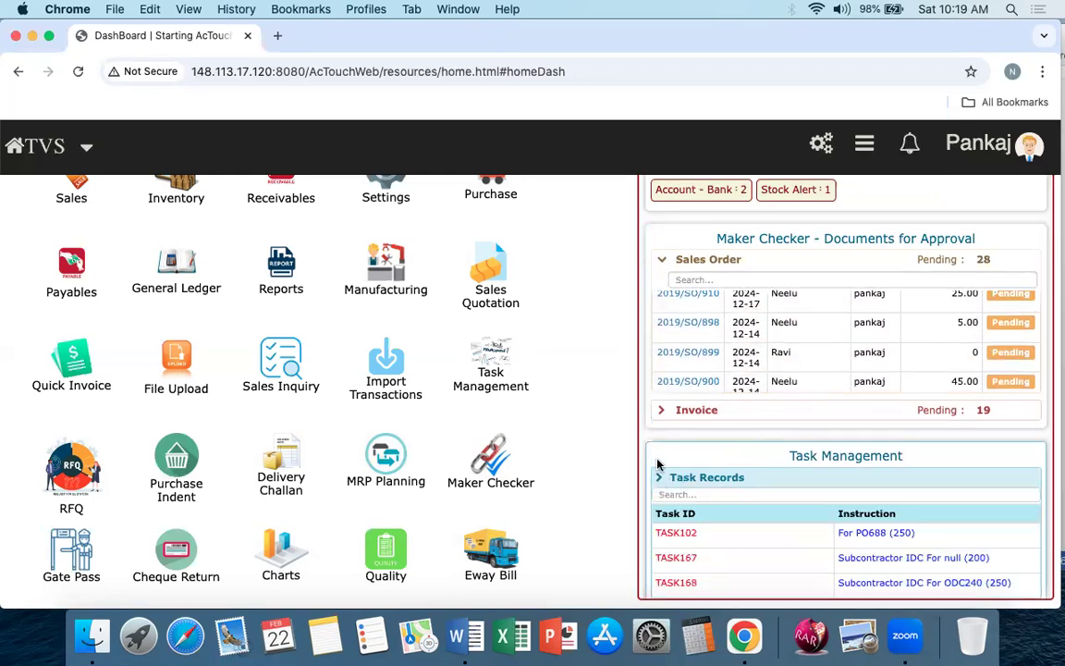
scroll(659, 467, "down", 2)
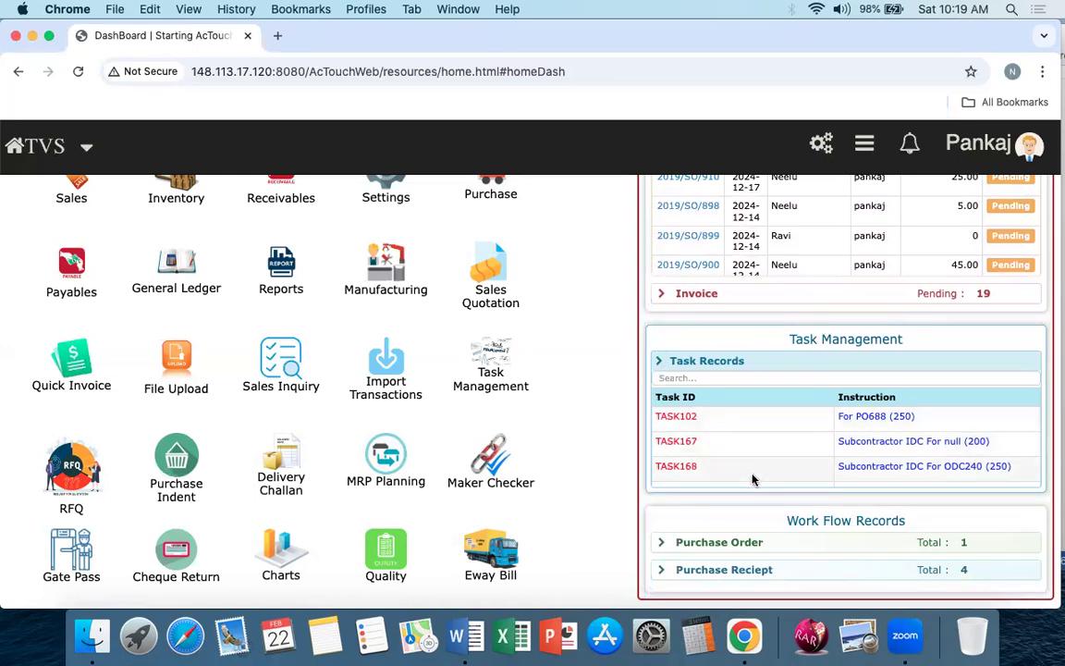
scroll(756, 478, "down", 3)
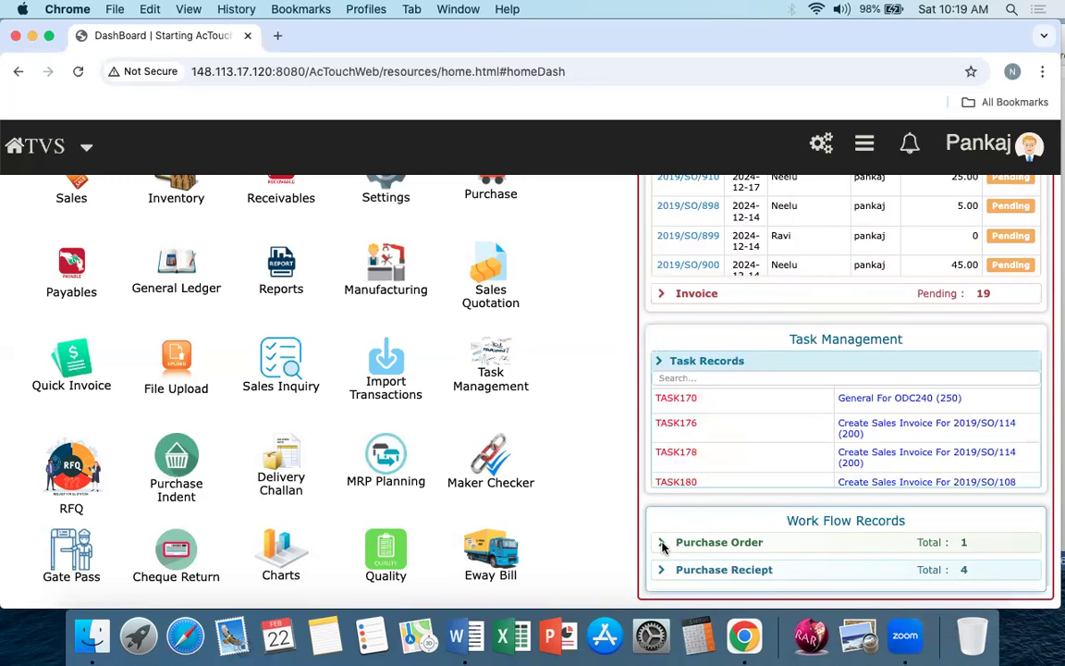
left_click(662, 546)
scroll(666, 546, "up", 2)
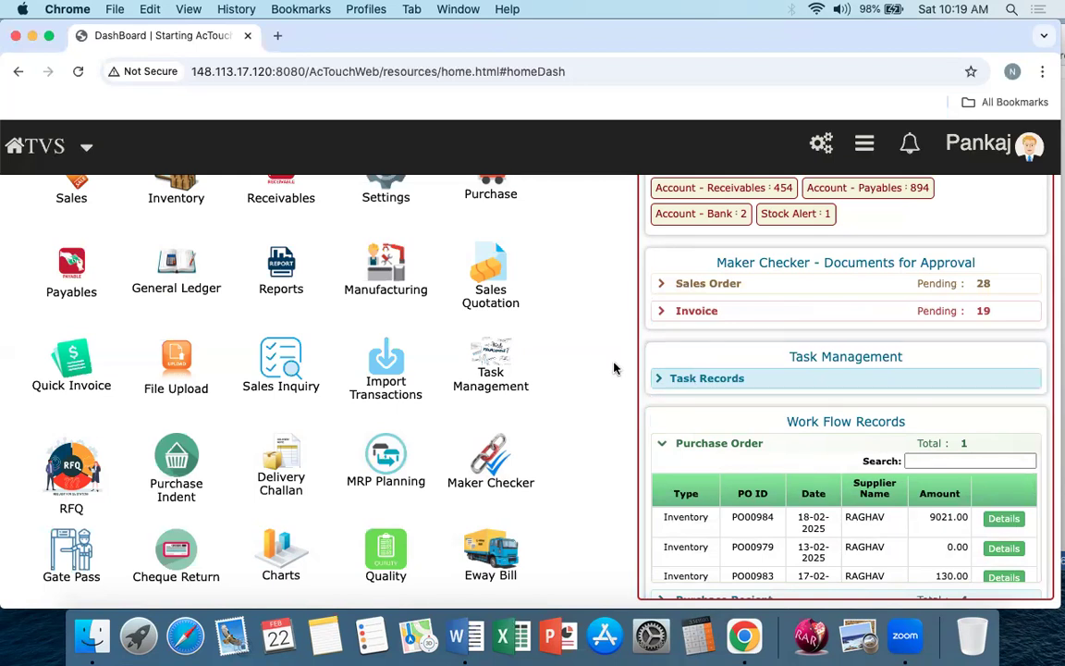
Step: Open the RCCP Planning screen within MRP Planning and bring the capacity planning grid fully into view
left_click_drag(604, 44, 622, 44)
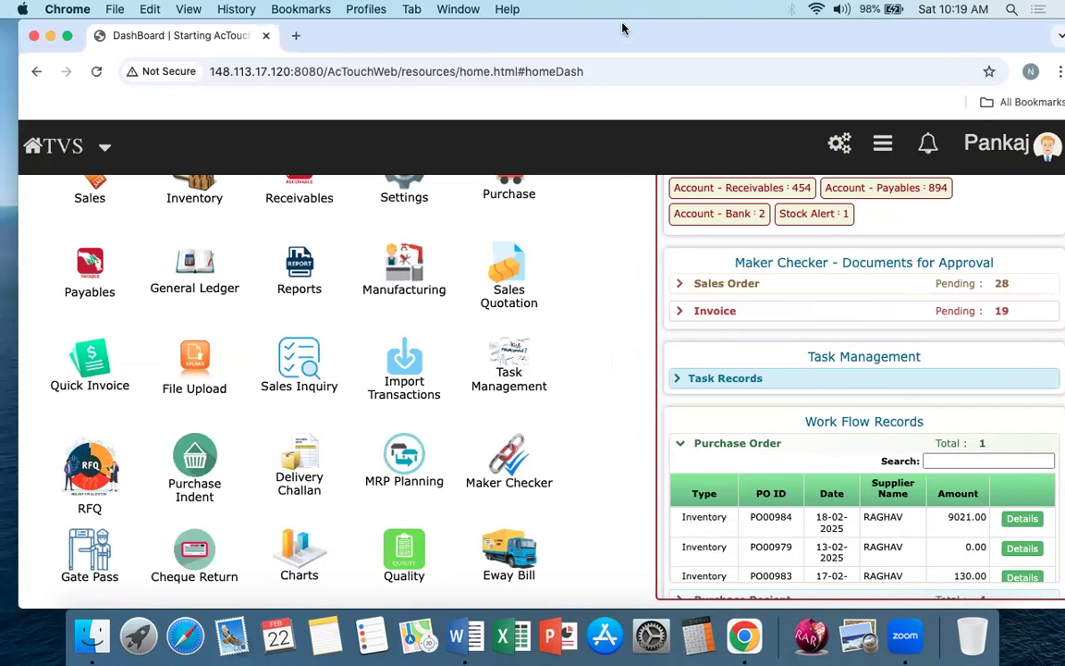
left_click(401, 453)
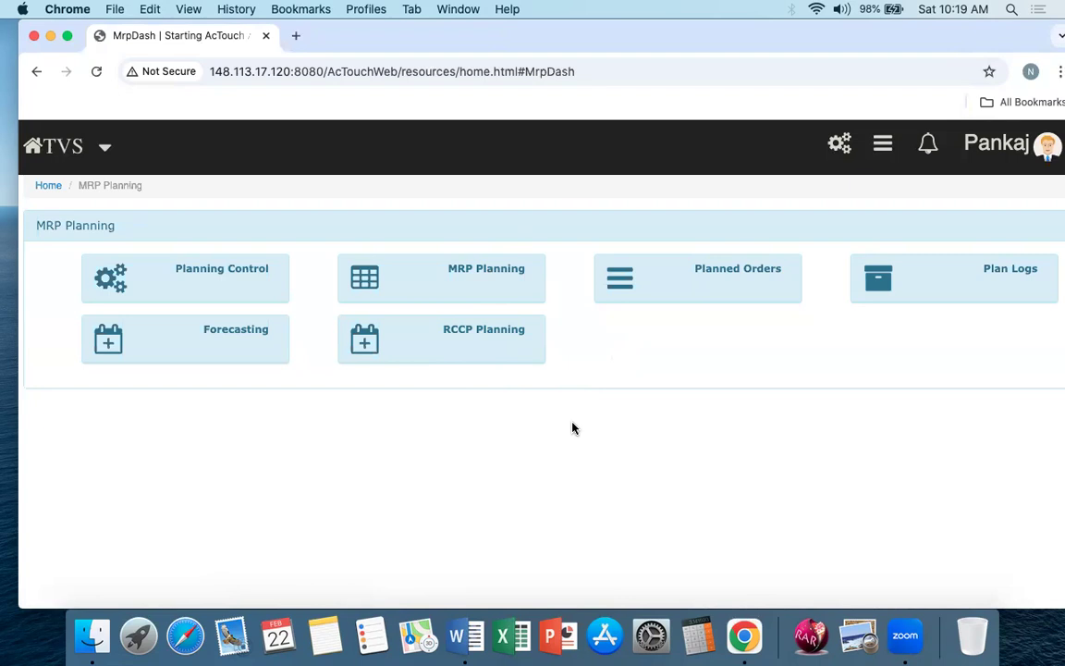
left_click(486, 342)
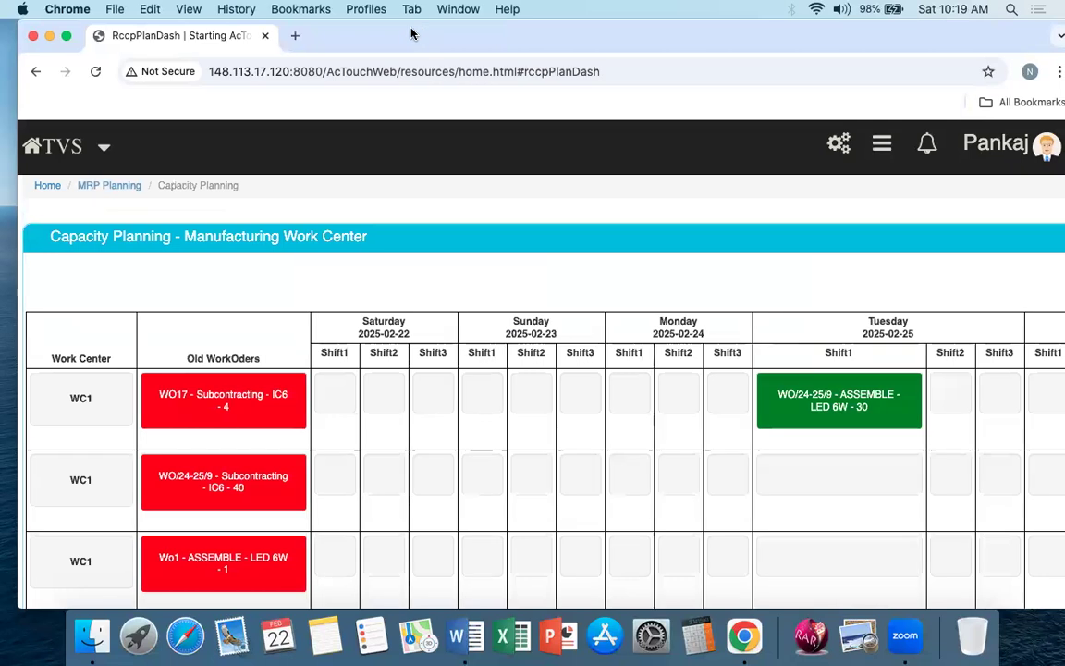
left_click_drag(412, 33, 398, 34)
Step: Examine the work center capacity grid, checking old work orders and the daily shift columns across the planning dates
scroll(377, 404, "down", 2)
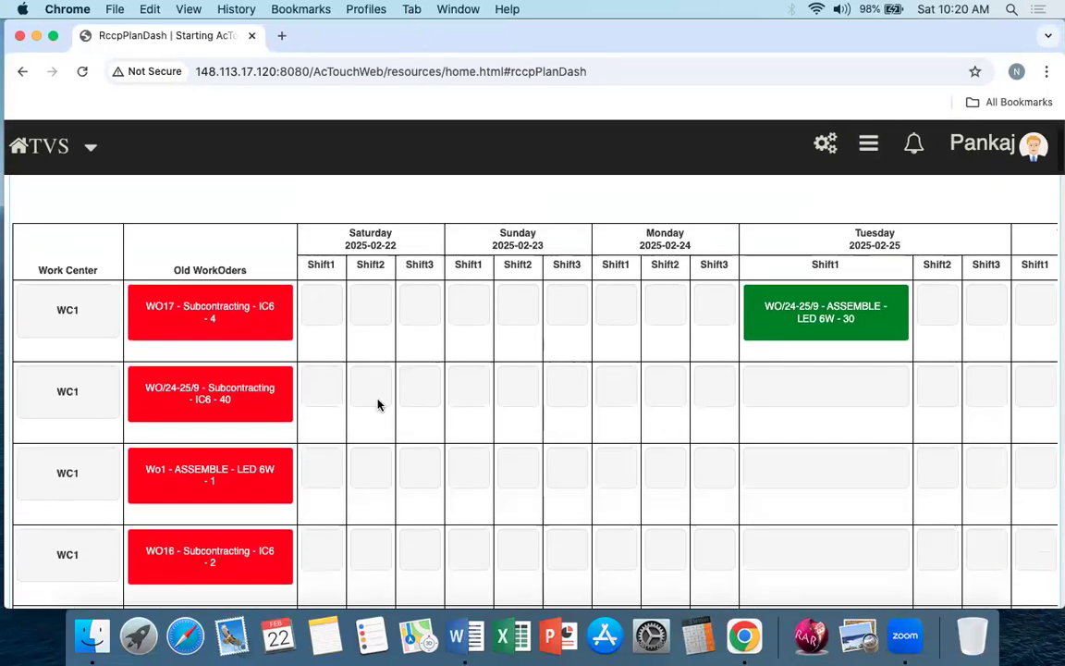
scroll(378, 404, "down", 1)
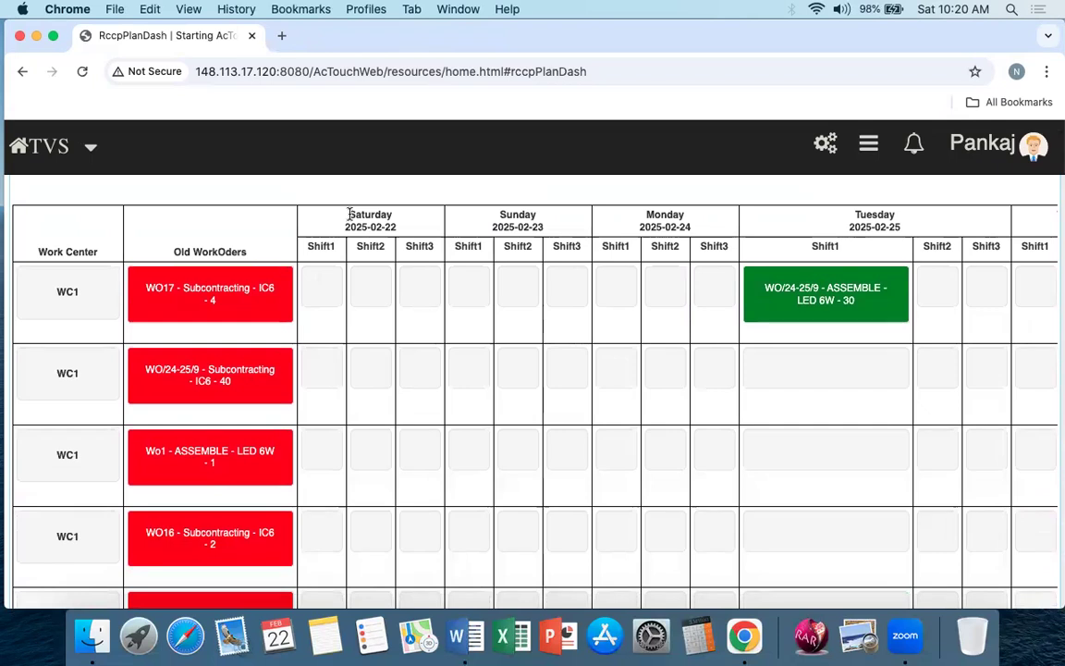
left_click_drag(345, 212, 728, 246)
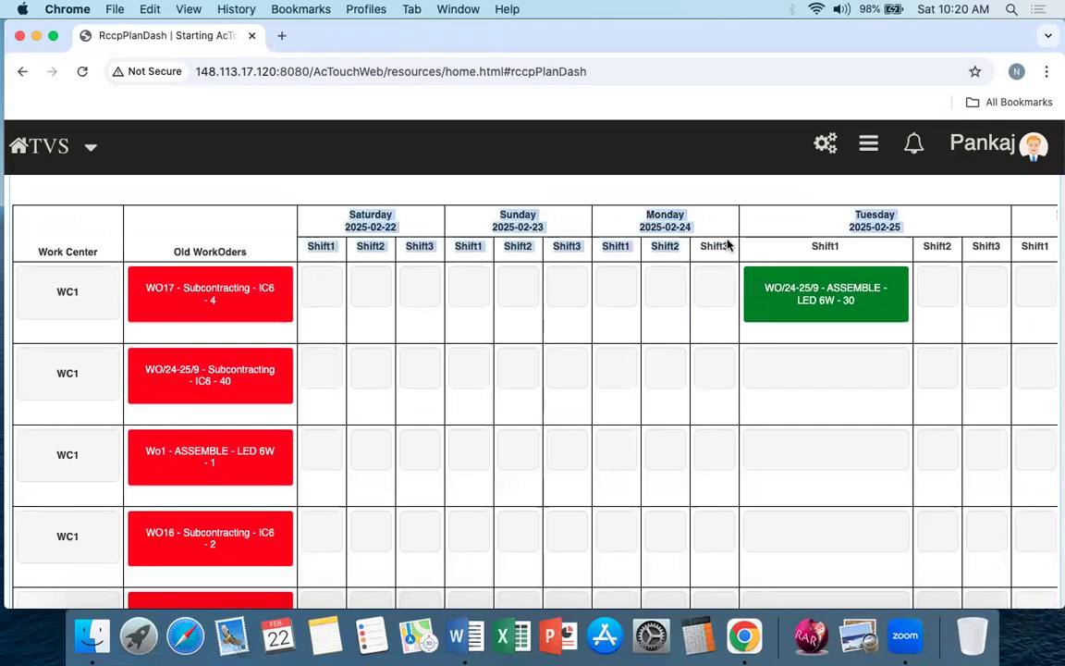
left_click(601, 352)
scroll(601, 352, "right", 10)
scroll(601, 352, "right", 5)
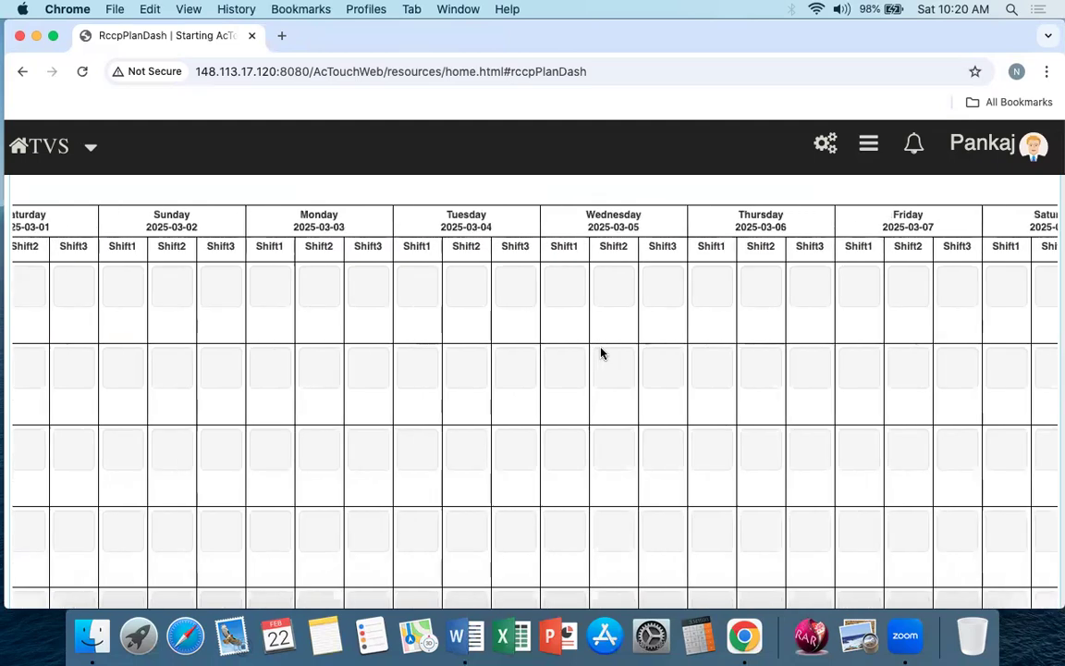
scroll(601, 353, "left", 5)
scroll(601, 352, "left", 10)
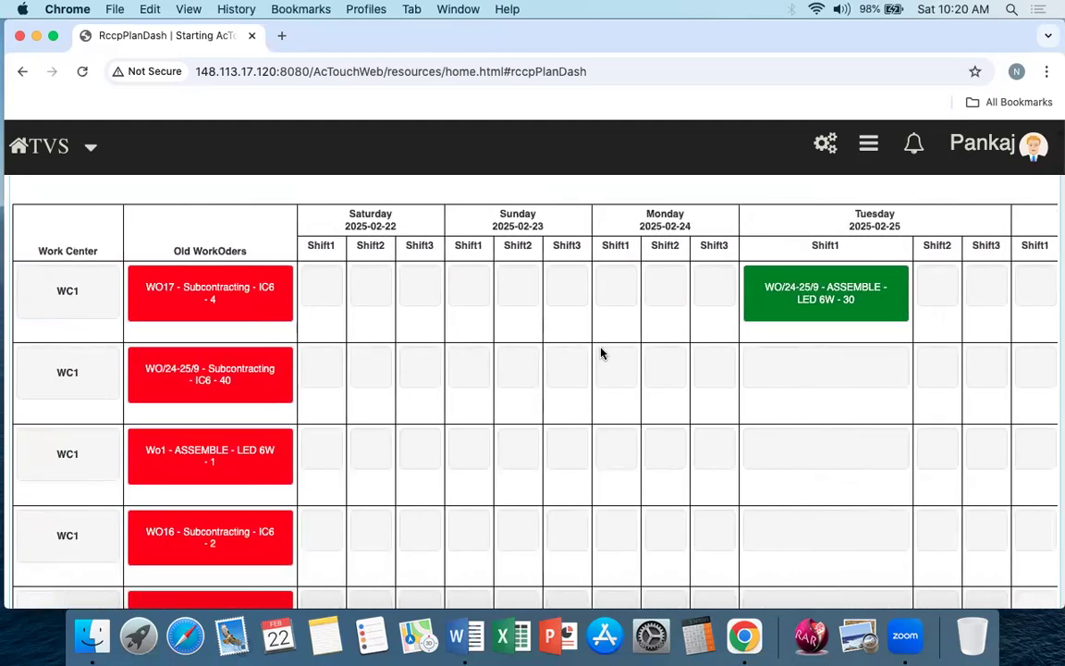
scroll(601, 353, "right", 3)
scroll(601, 354, "left", 2)
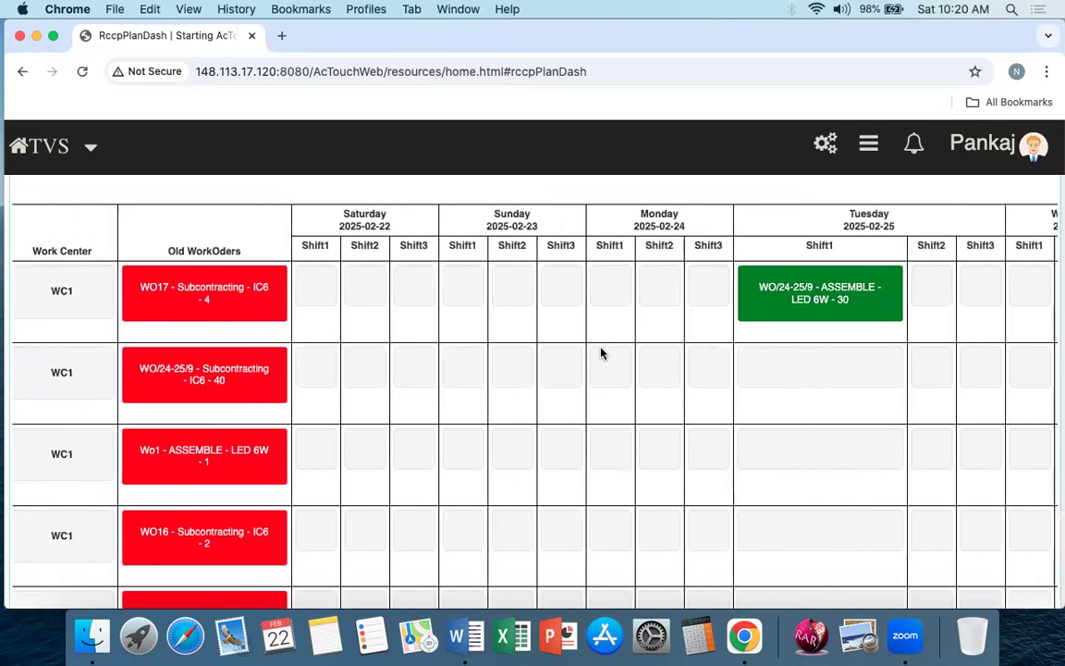
Step: Open the work order details of the first old Subcontracting - IC6 order at work center WC1
left_click_drag(29, 250, 233, 303)
left_click(231, 302)
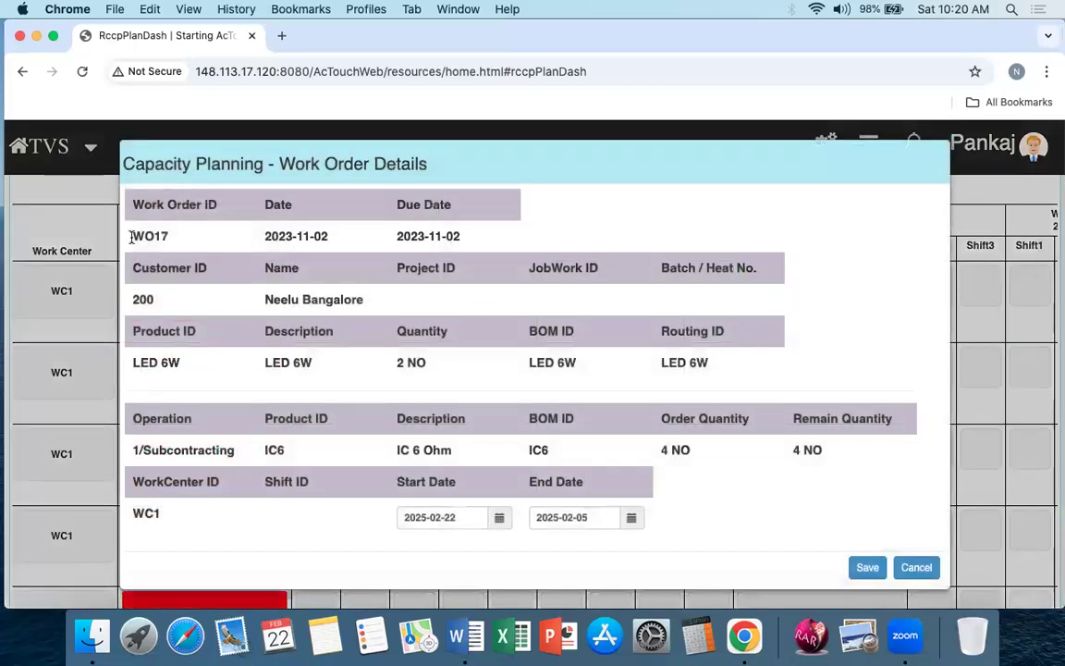
Step: Review the order, product and operation details of the open work order, and close it without saving
left_click_drag(132, 237, 193, 240)
left_click_drag(131, 362, 749, 368)
left_click(749, 368)
left_click_drag(133, 450, 549, 456)
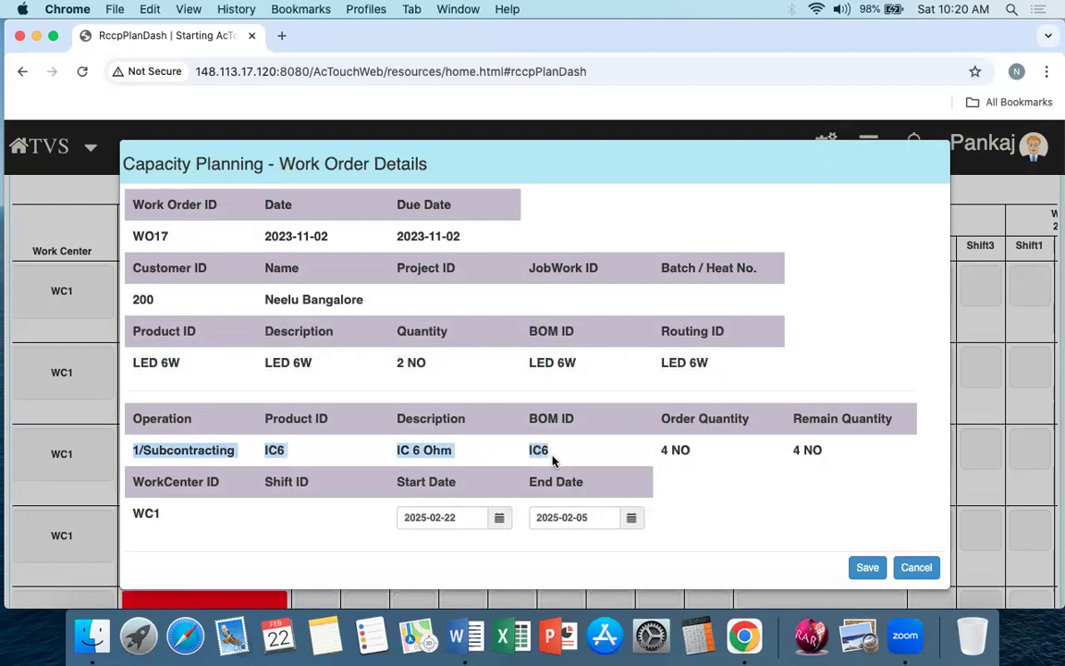
double_click(530, 445)
left_click(505, 450)
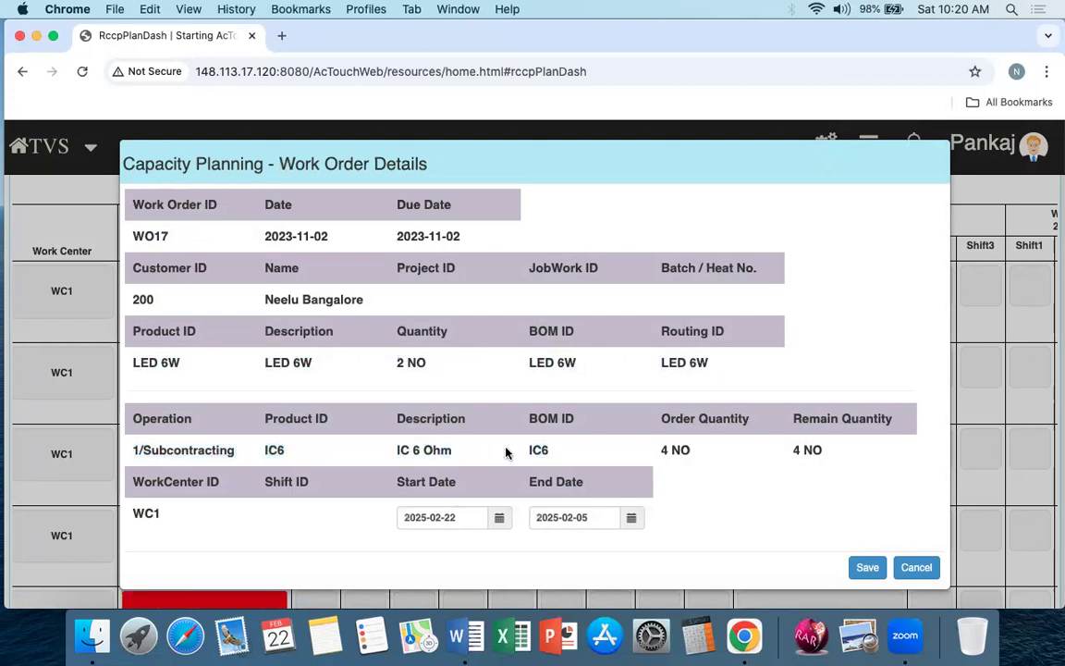
left_click(916, 568)
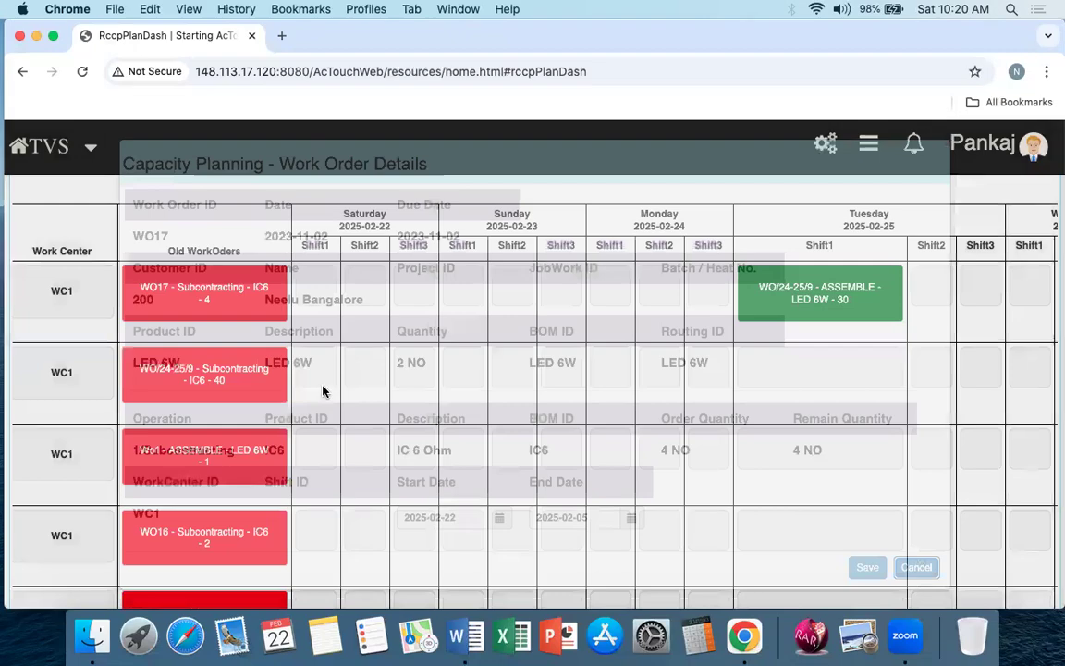
Step: Examine the old work orders at WC1 and the ASSEMBLE - LED 6W order scheduled for Tuesday 2025-02-25, Shift1
scroll(221, 516, "down", 10)
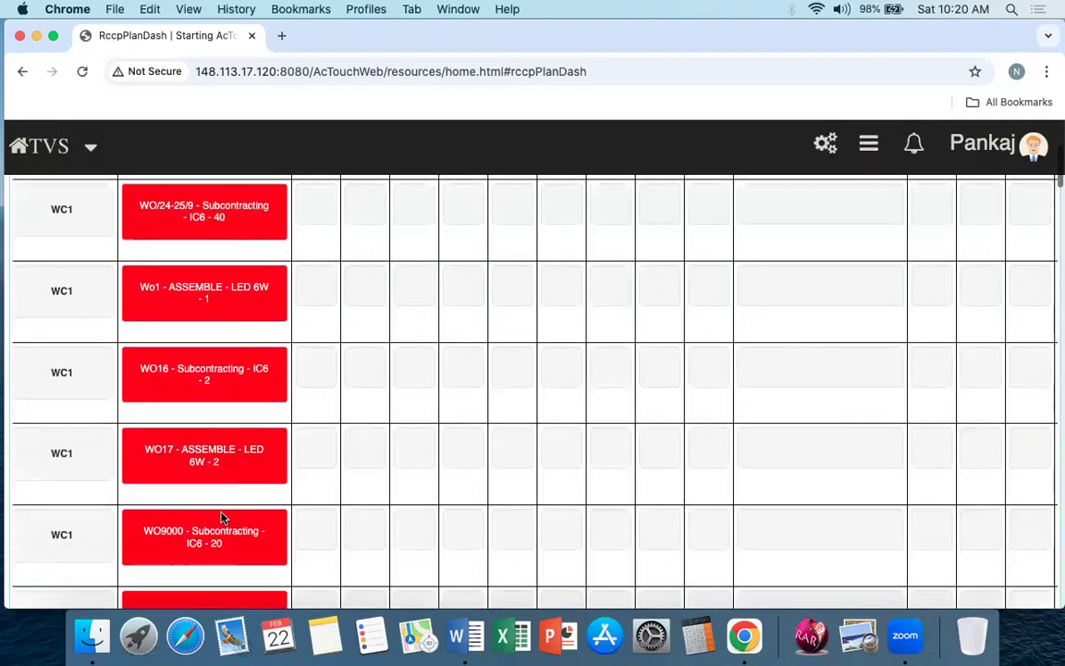
scroll(221, 513, "up", 10)
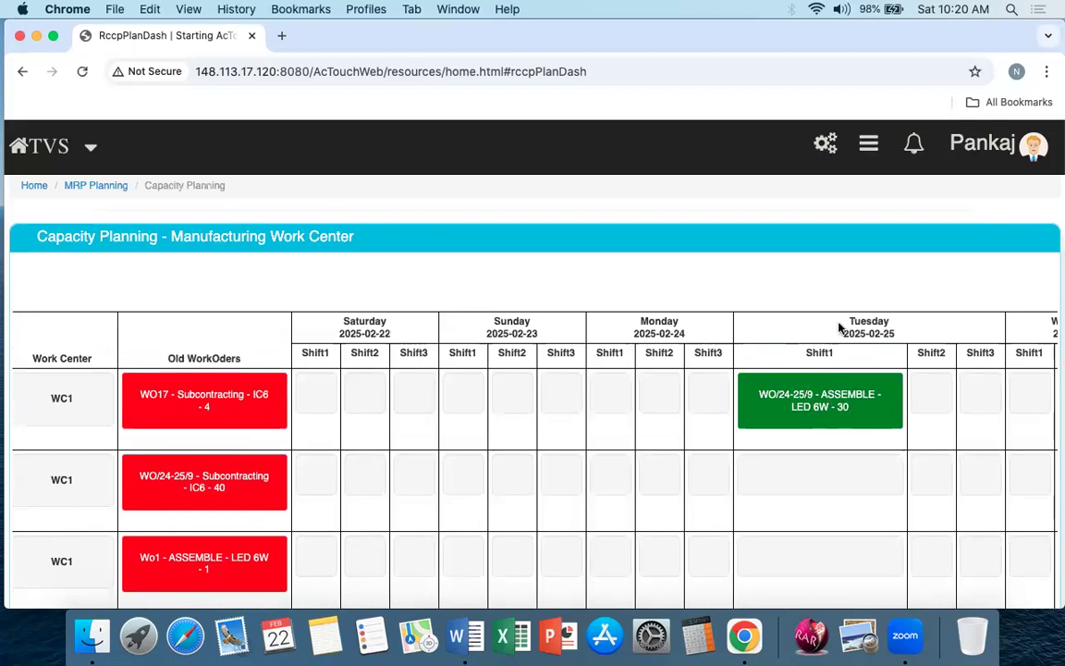
left_click_drag(847, 320, 908, 329)
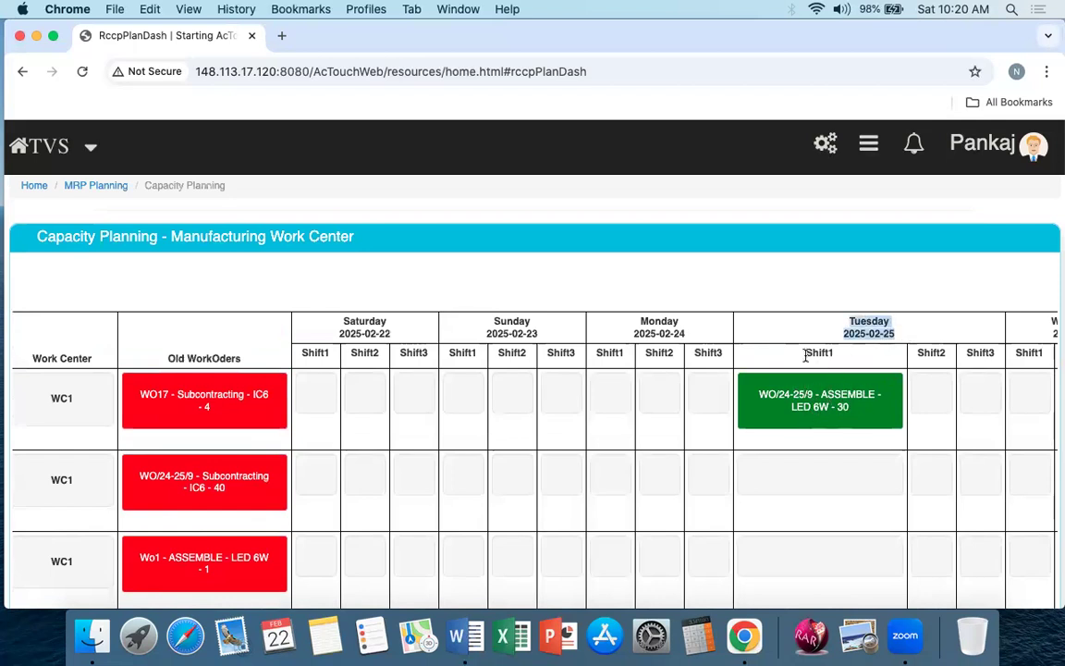
left_click_drag(805, 354, 845, 355)
scroll(665, 437, "down", 2)
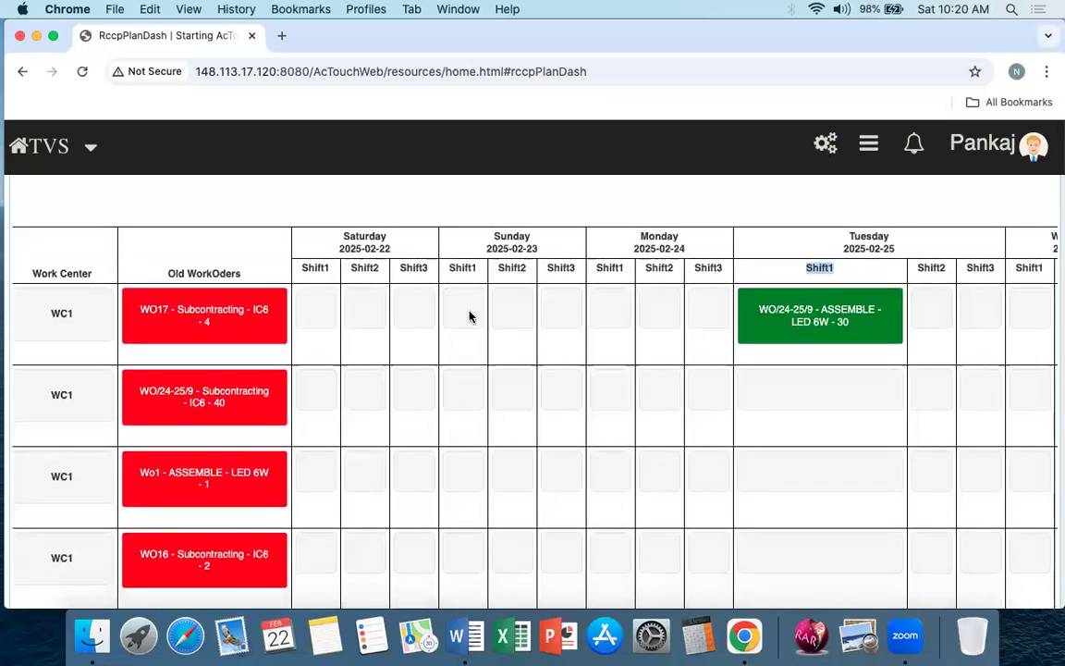
scroll(452, 437, "down", 1)
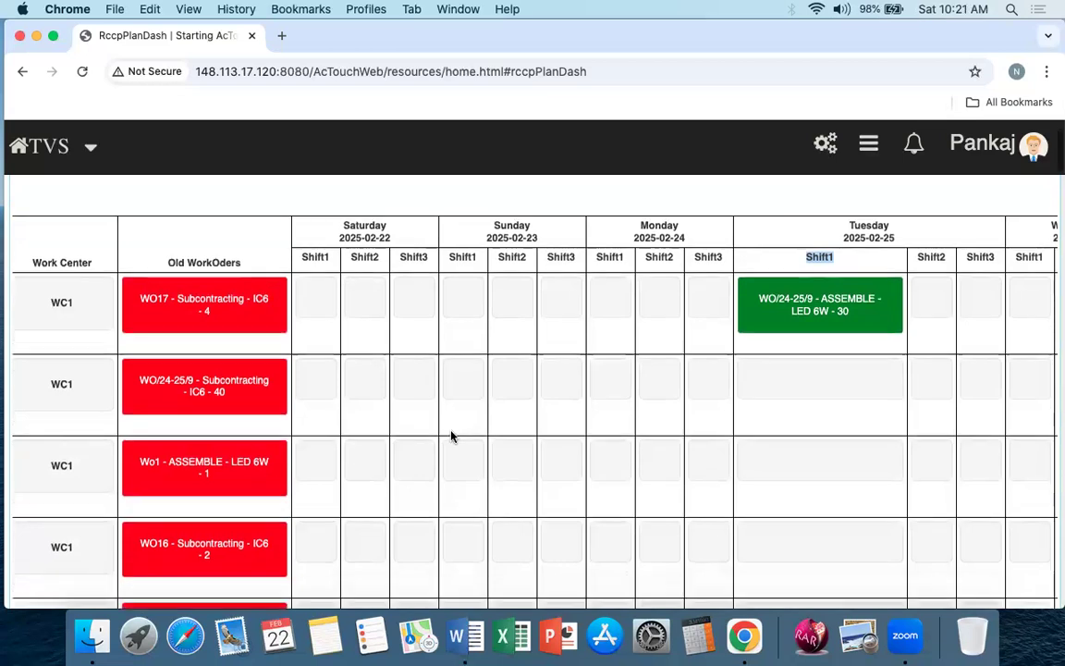
scroll(452, 437, "down", 5)
scroll(453, 436, "up", 5)
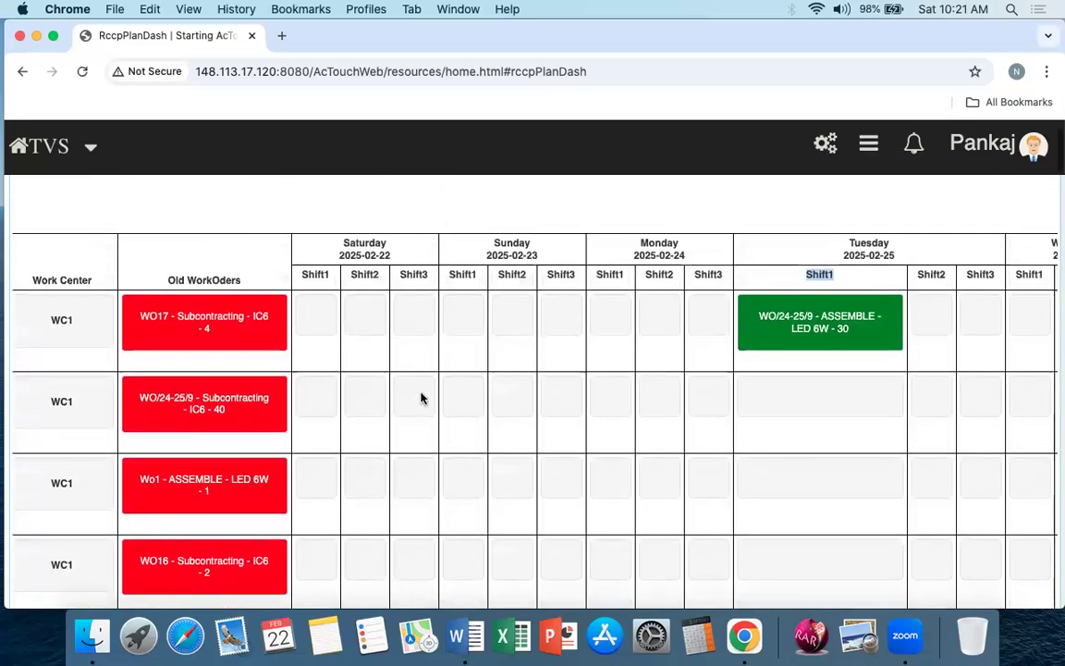
Step: Open the old Subcontracting - IC6 - 40 order at WC1 and review its product and operation details
left_click(248, 396)
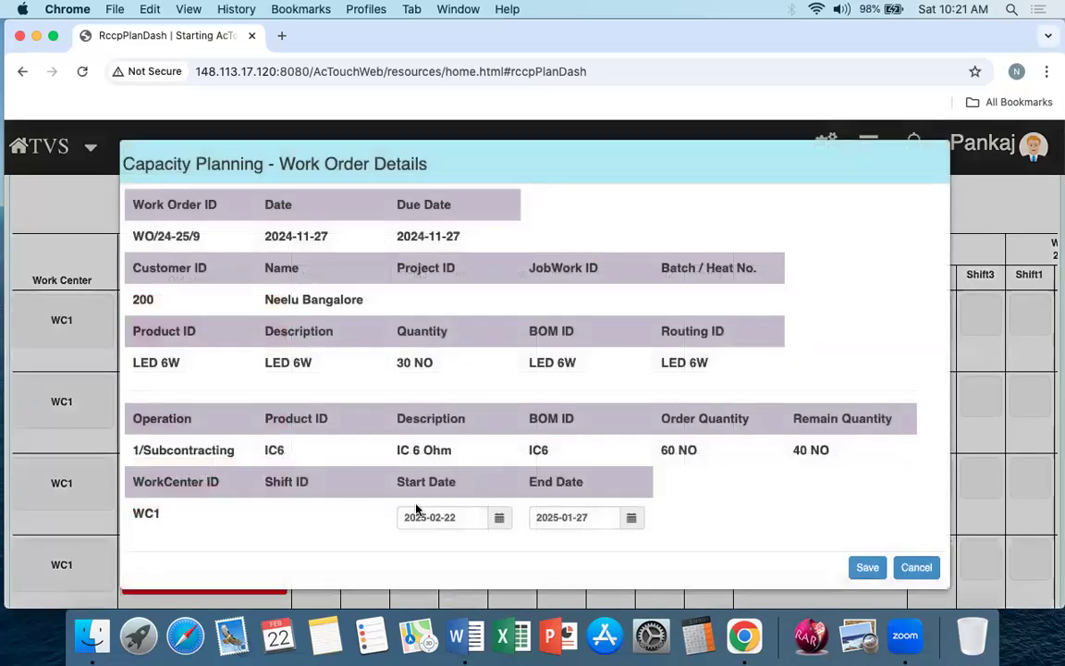
left_click_drag(134, 230, 634, 391)
left_click_drag(724, 371, 204, 216)
left_click(145, 447)
left_click_drag(136, 422, 520, 488)
left_click(499, 491)
Step: Reschedule the work order with start and end dates of 2025-02-24 and save it
left_click(466, 518)
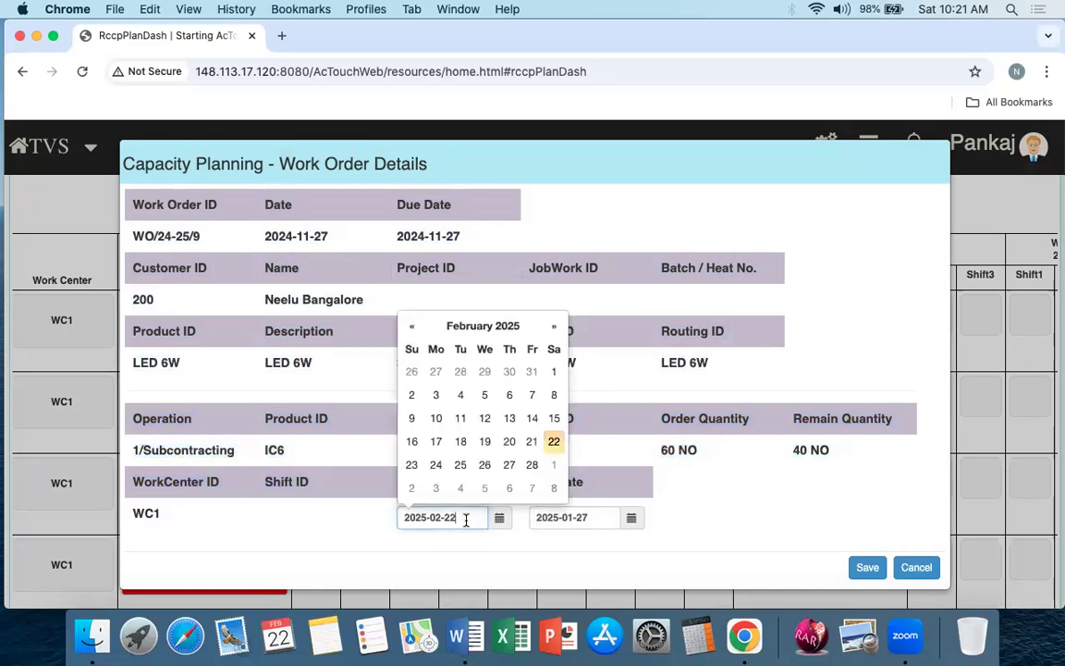
left_click(435, 465)
left_click(573, 517)
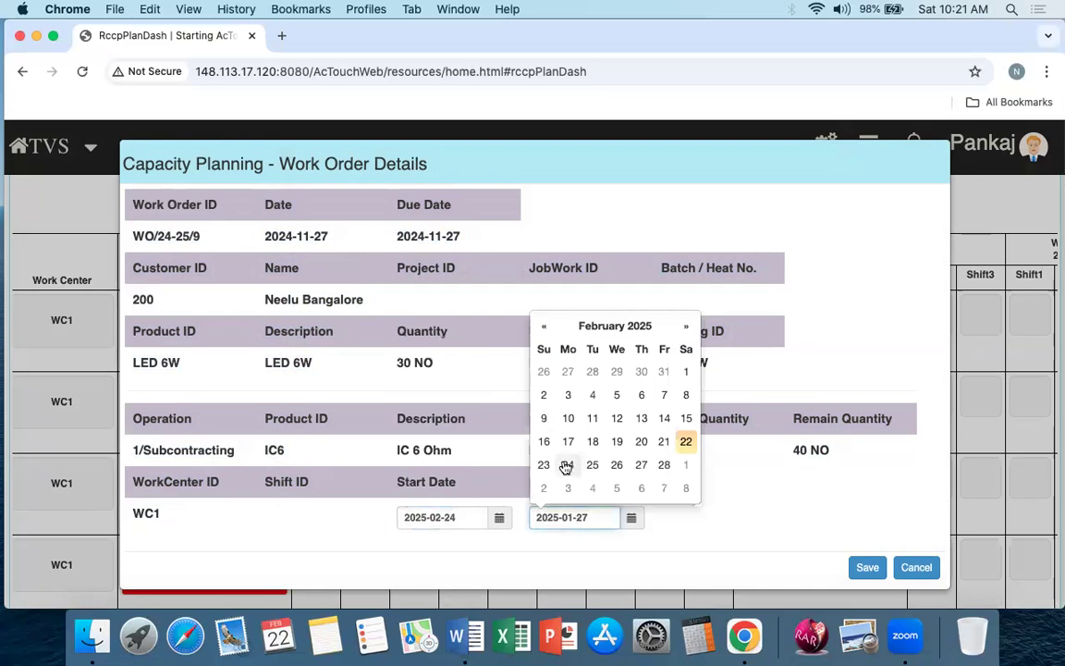
left_click(568, 464)
left_click(867, 569)
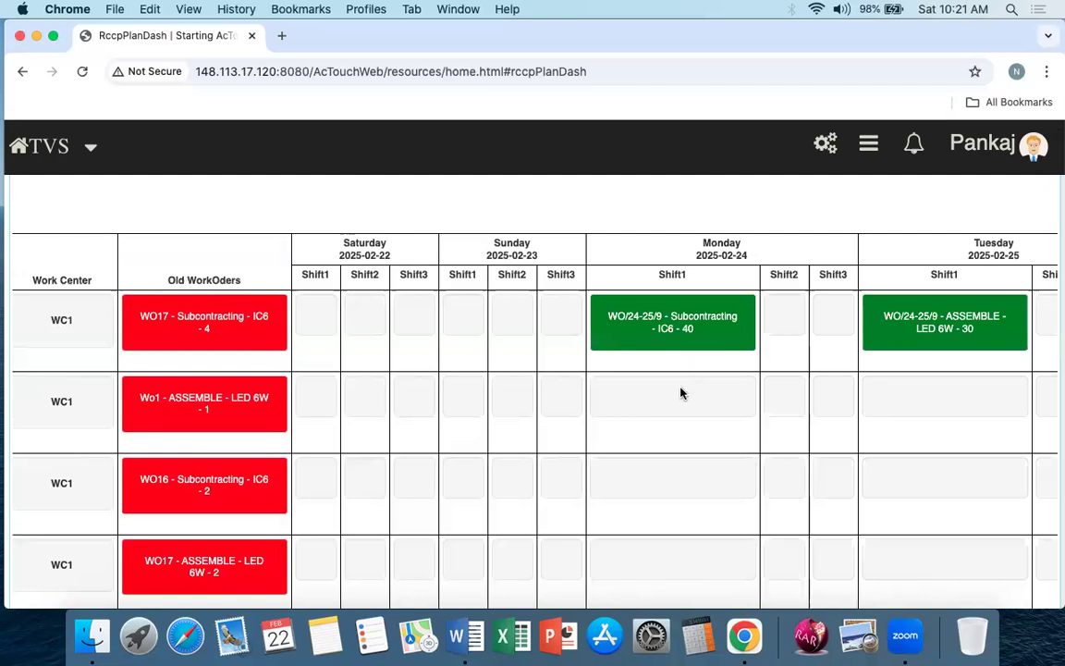
Step: Check the Subcontracting - IC6 - 40 order in the Monday Shift1 column against Tuesday's assembly order and the remaining old orders
scroll(733, 397, "right", 5)
scroll(730, 388, "left", 3)
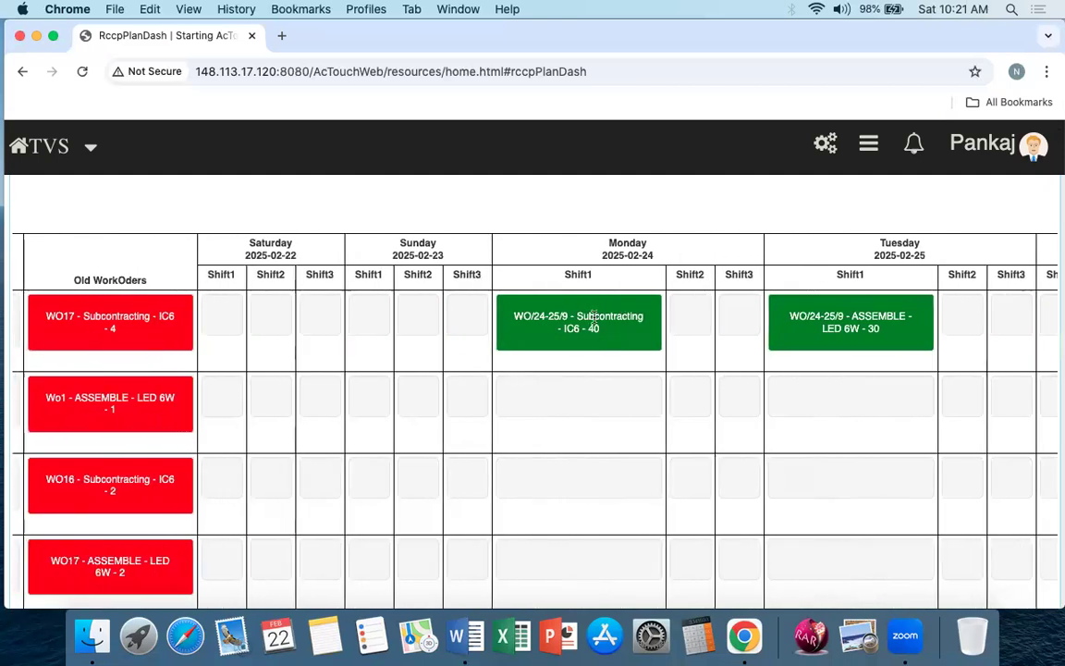
scroll(573, 325, "left", 2)
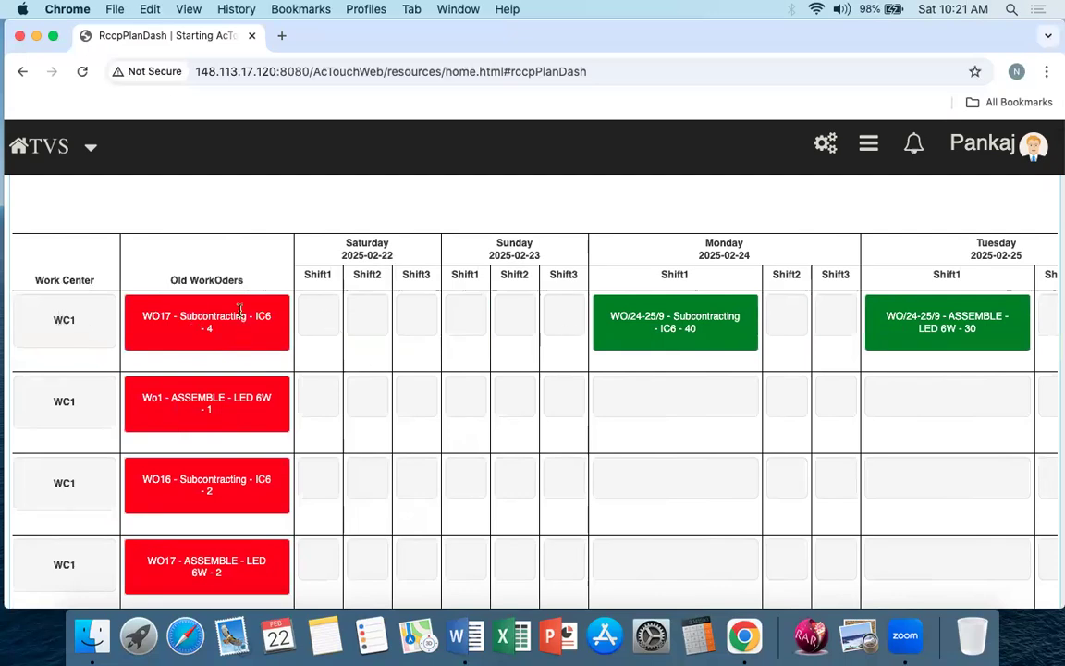
scroll(239, 370, "down", 3)
scroll(233, 443, "up", 5)
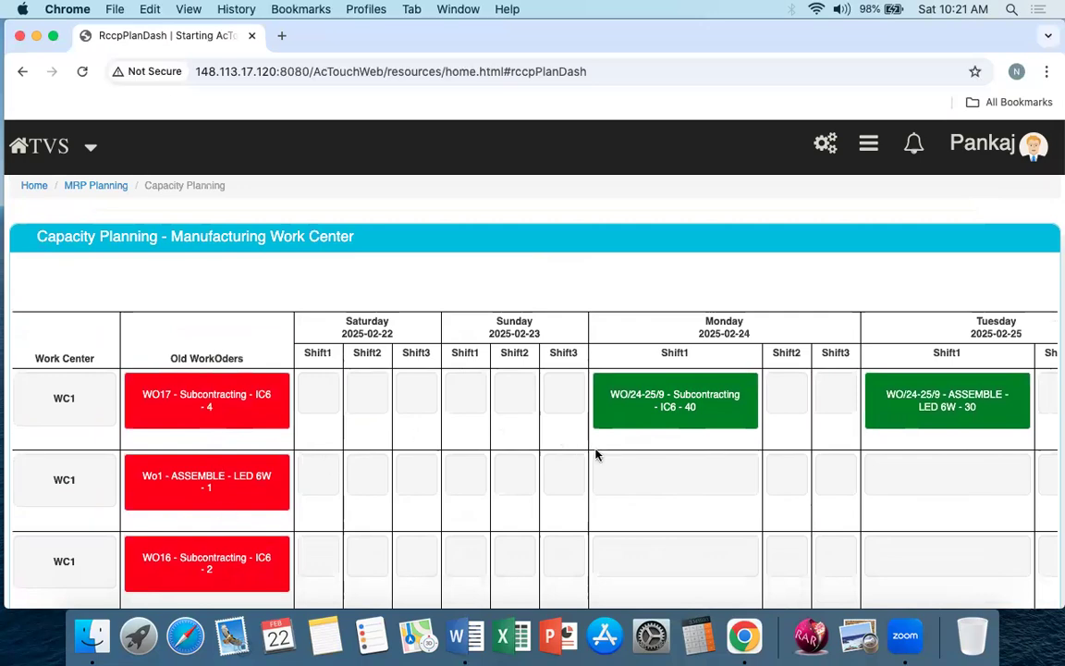
scroll(682, 511, "down", 20)
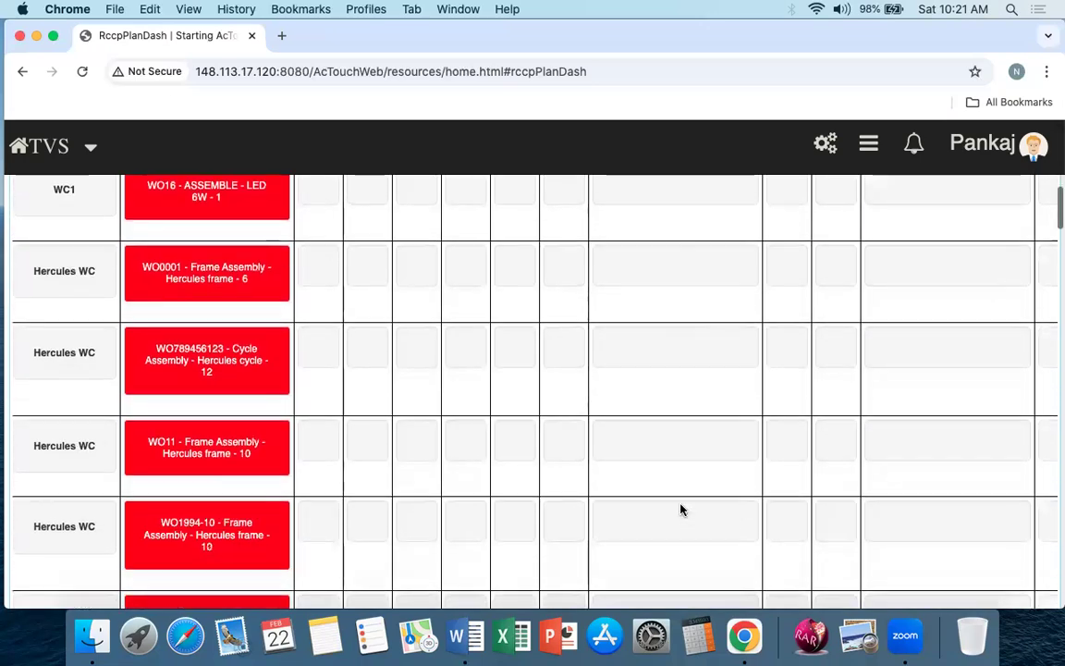
scroll(680, 512, "up", 20)
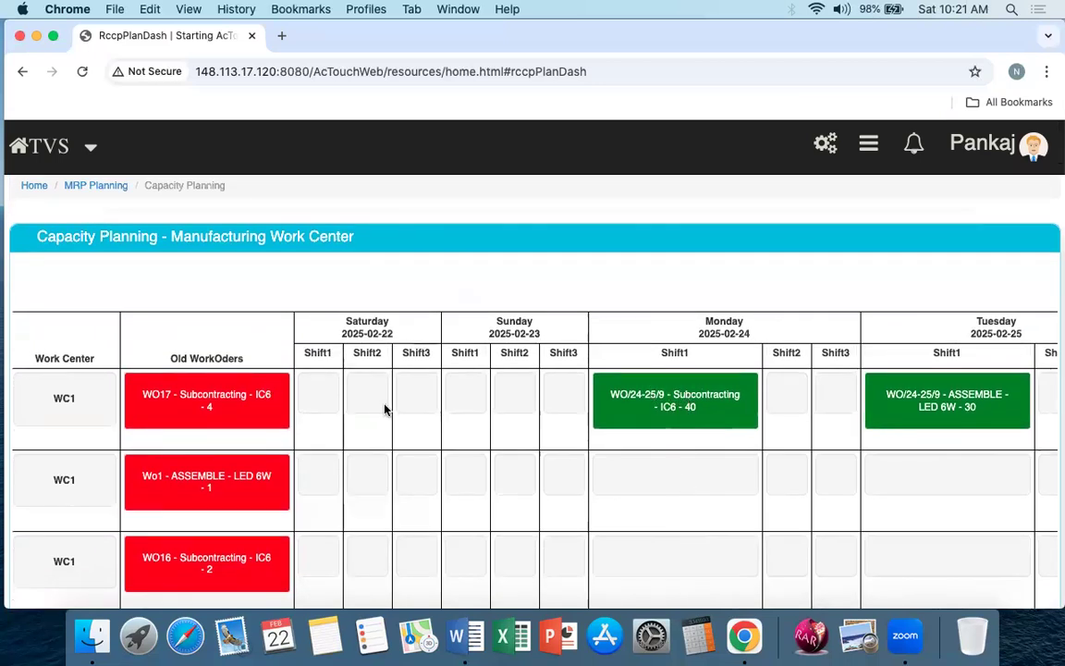
Step: Examine the Work Center column, comparing the WC1 rows with the Hercules WC rows and their old work orders
left_click_drag(53, 403, 89, 408)
scroll(91, 408, "down", 10)
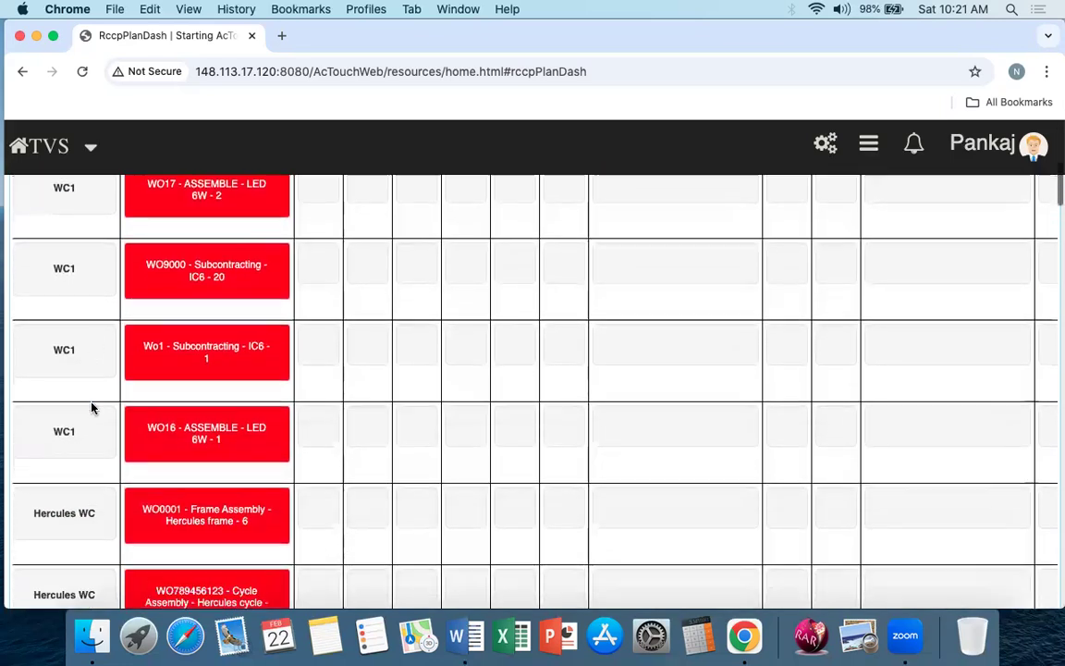
left_click_drag(33, 266, 102, 279)
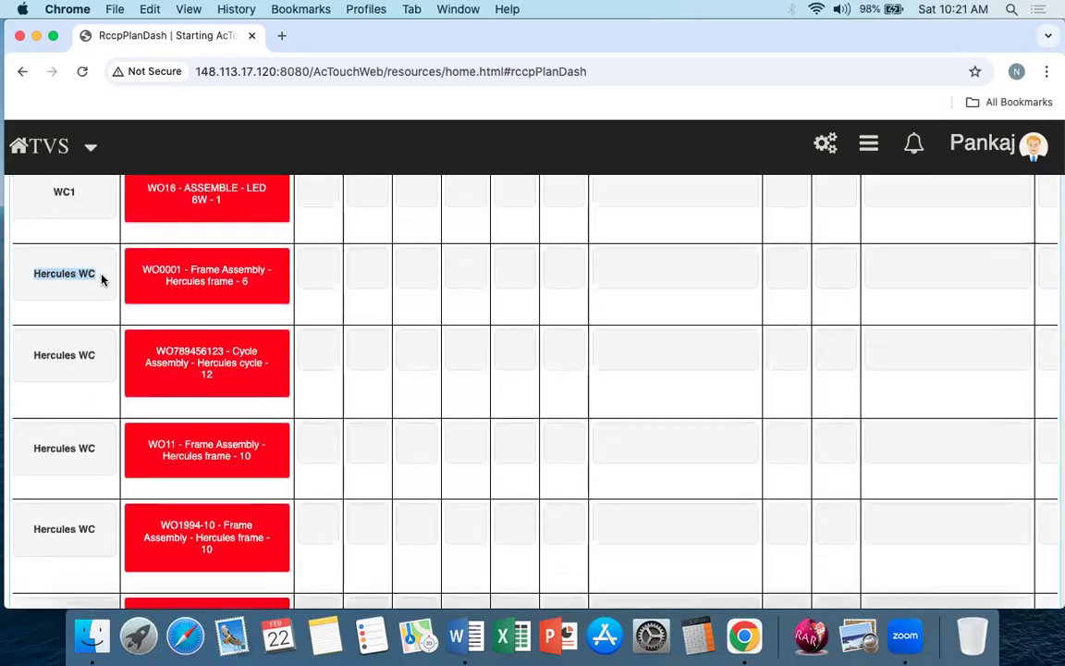
left_click(113, 352)
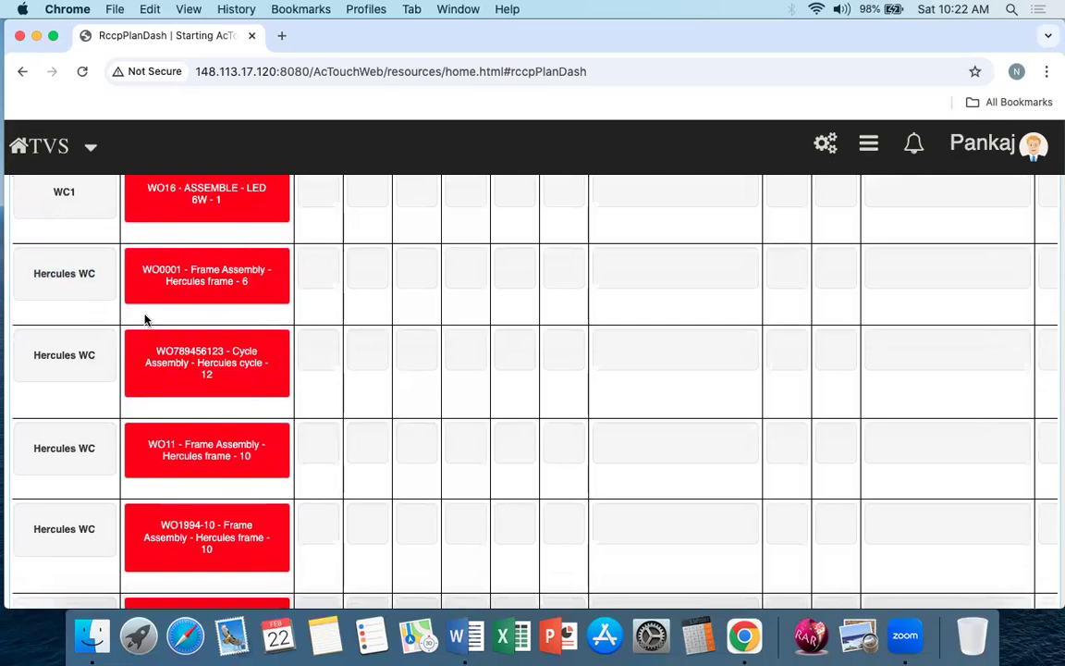
scroll(76, 389, "down", 10)
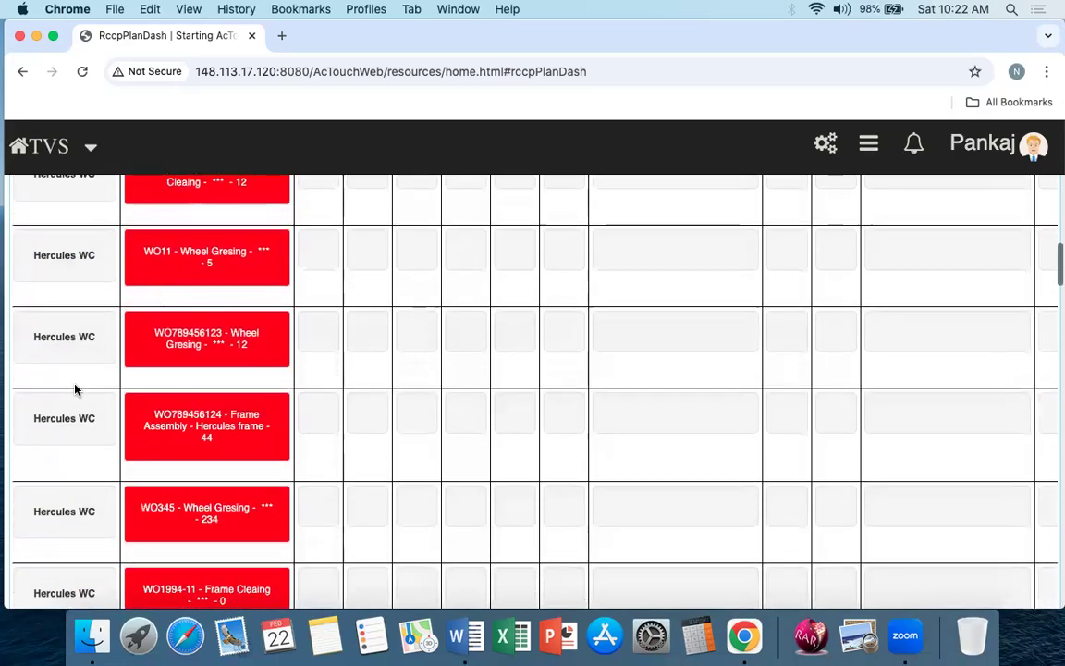
scroll(74, 388, "up", 20)
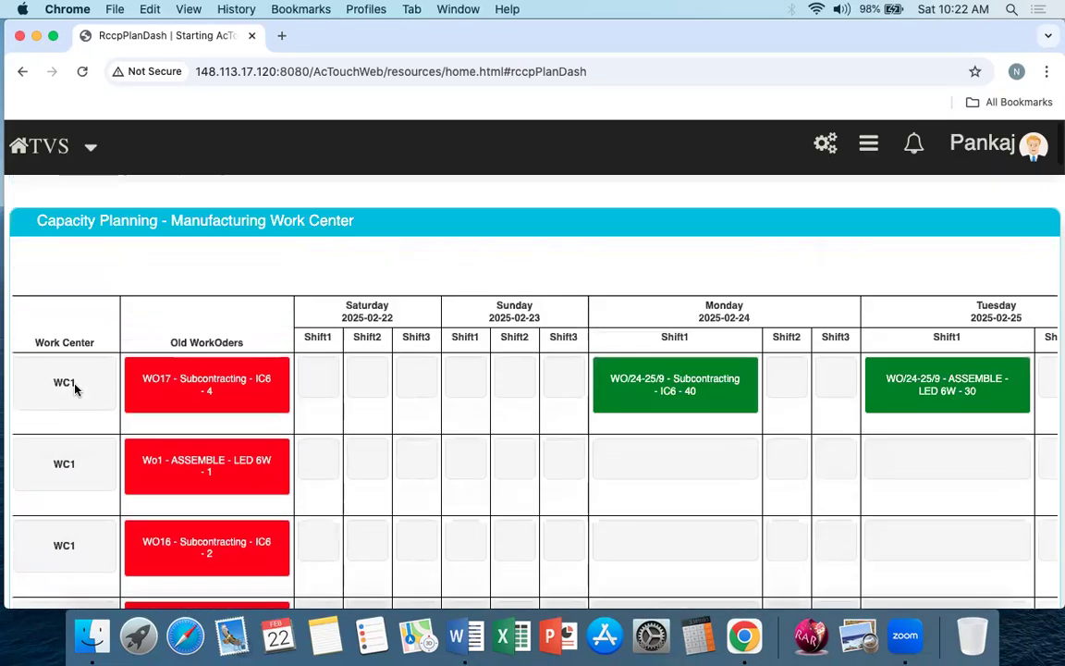
Step: Leave capacity planning and open the MRP Planning run screen
left_click(112, 185)
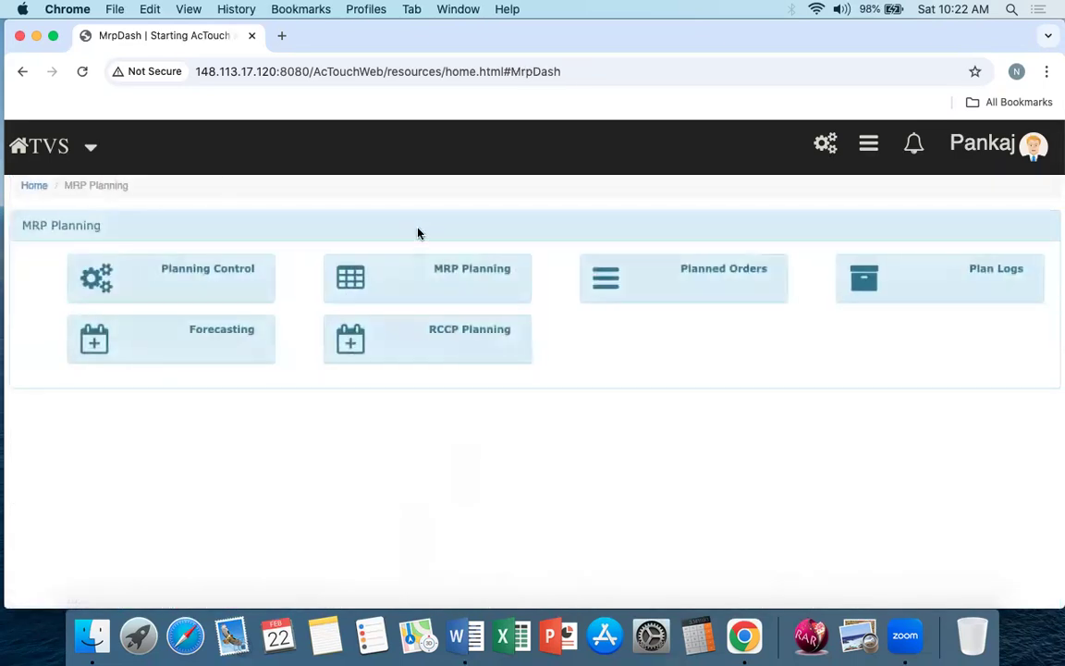
left_click(461, 271)
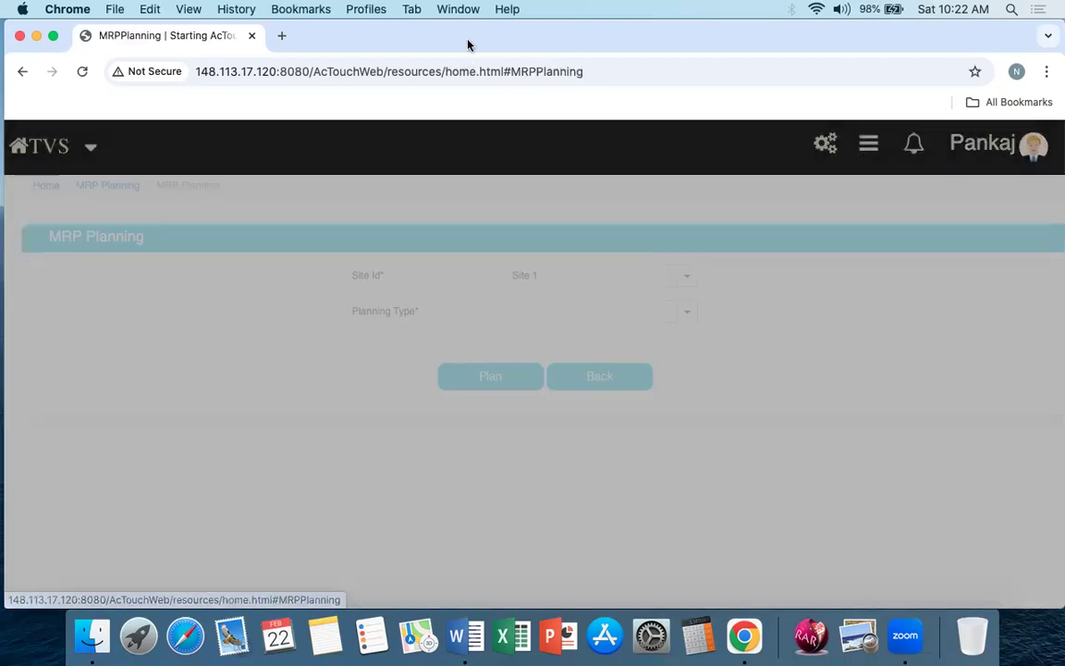
left_click_drag(467, 45, 451, 28)
Step: Run a Selective MRP plan for product MFG1 at Site 1 and proceed to the planned orders
left_click(663, 313)
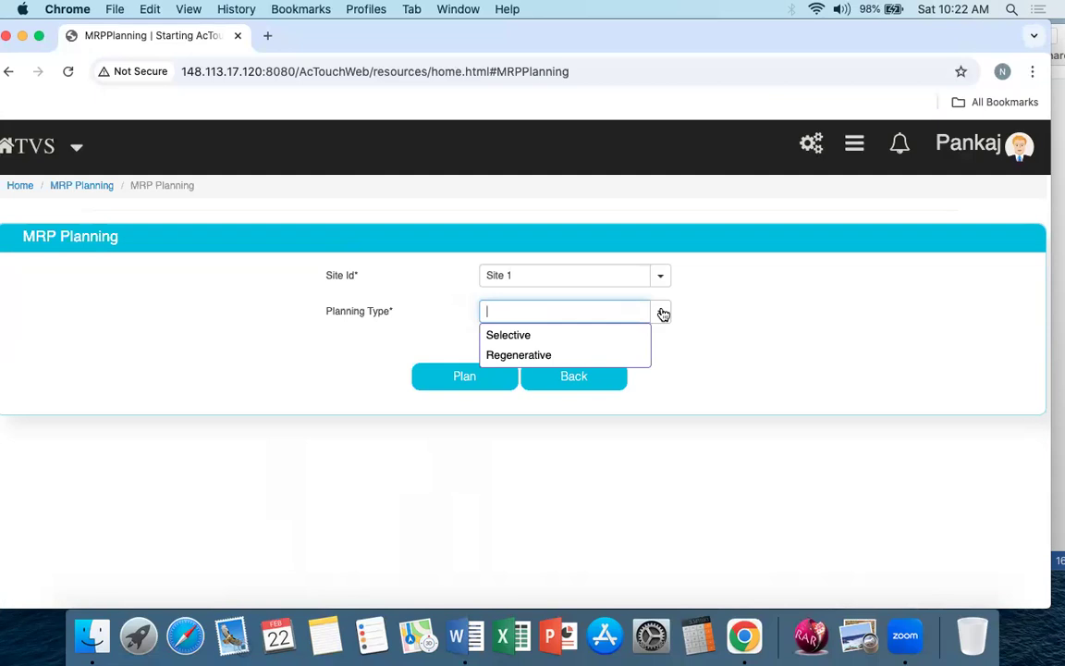
left_click(562, 335)
left_click(535, 346)
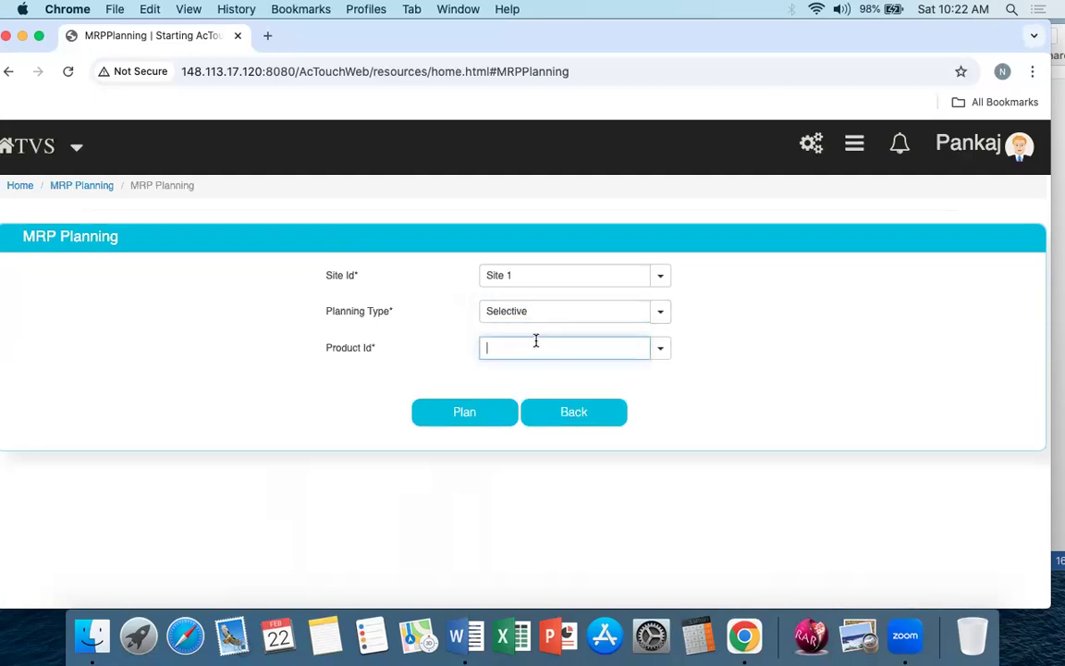
type("MFG1")
left_click(521, 372)
left_click(406, 376)
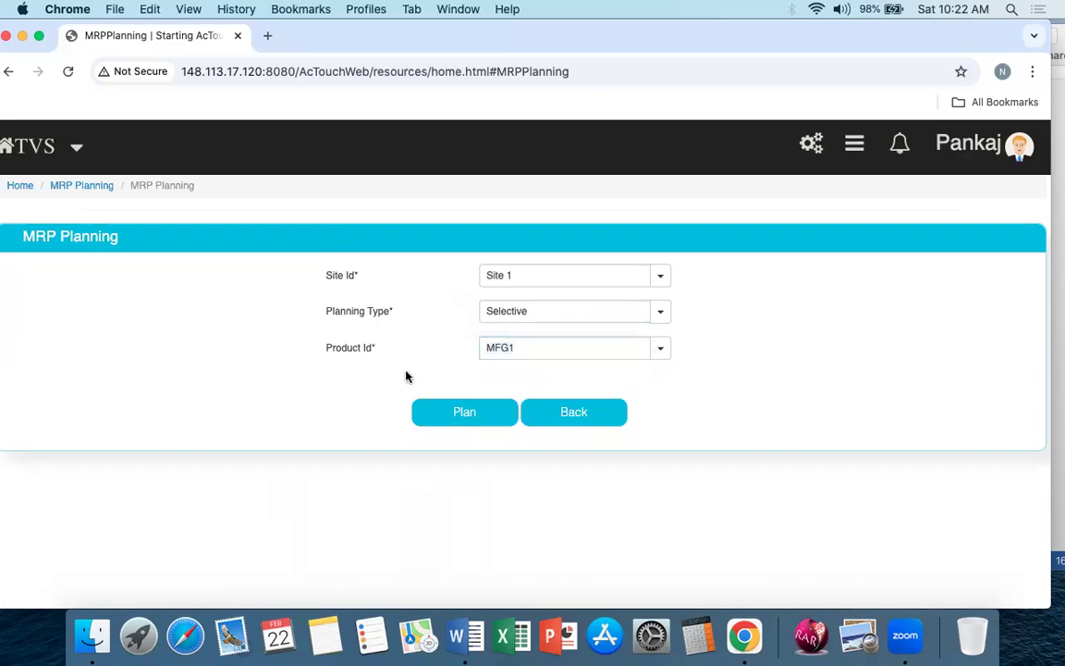
left_click(464, 416)
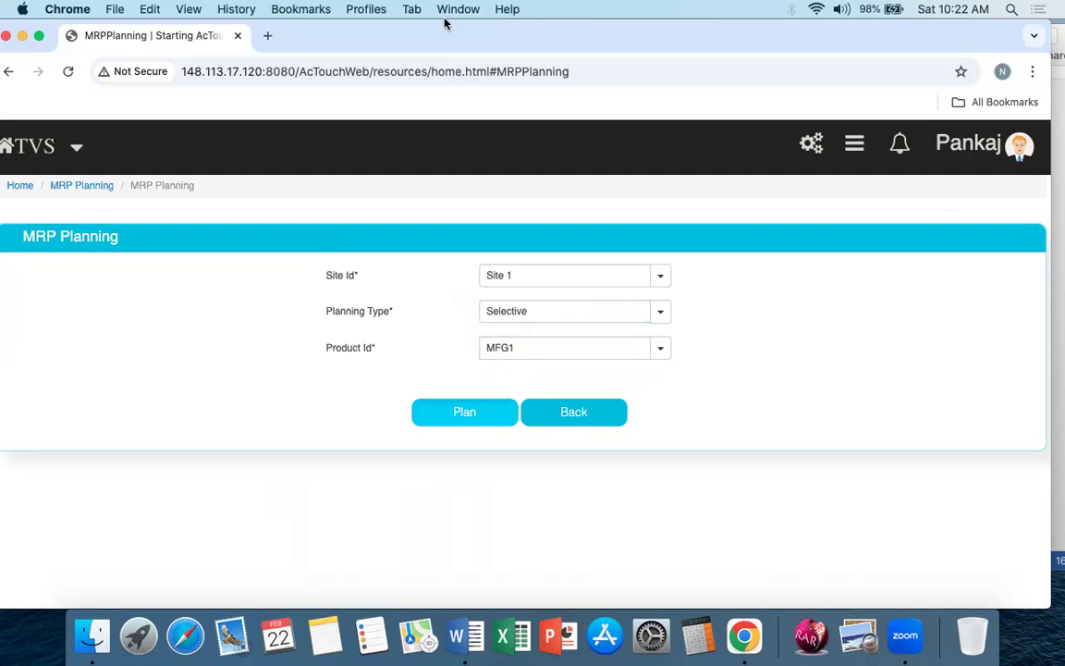
left_click_drag(450, 34, 479, 33)
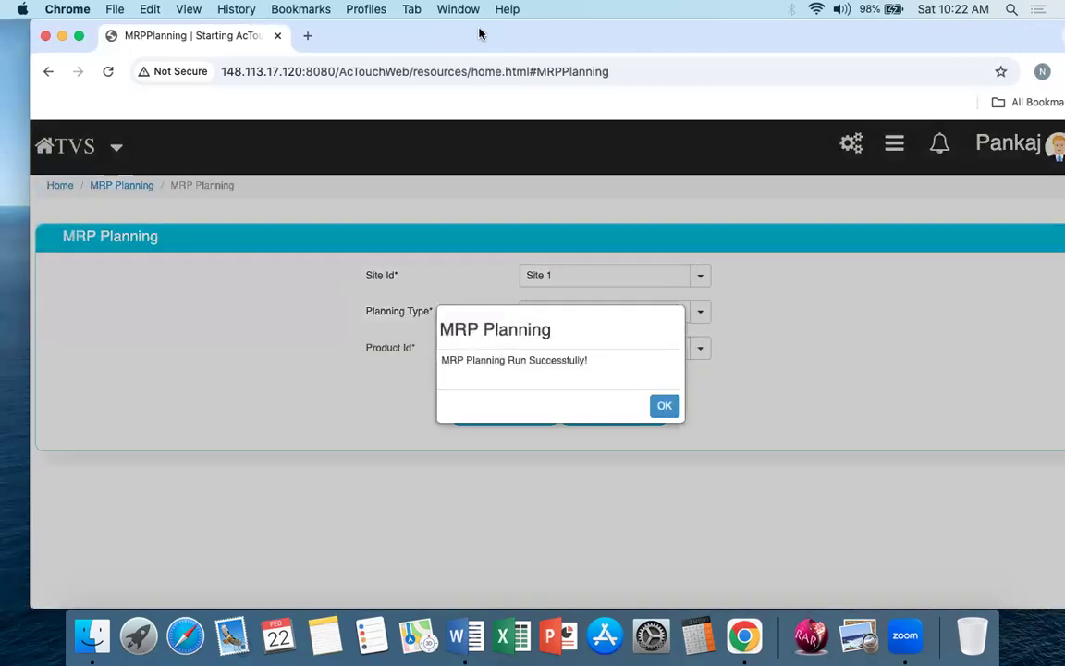
left_click(664, 405)
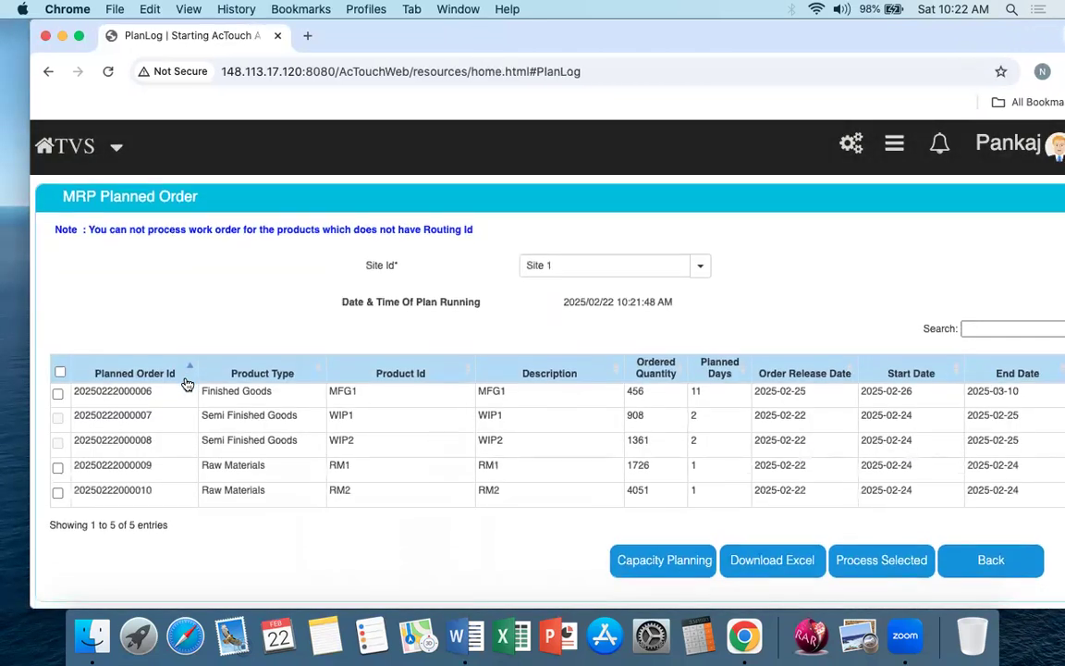
Step: Examine the MRP planned orders for the finished, semi-finished and raw material products, including quantities, planned days and dates
left_click_drag(82, 399, 159, 407)
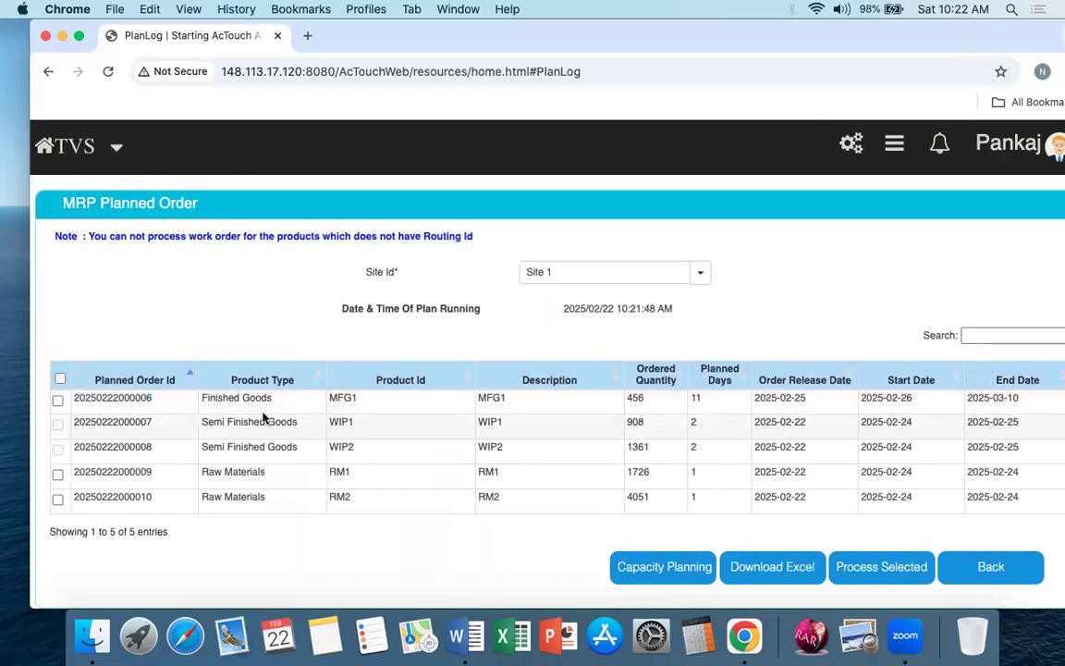
left_click_drag(200, 397, 869, 401)
left_click_drag(1021, 398, 959, 402)
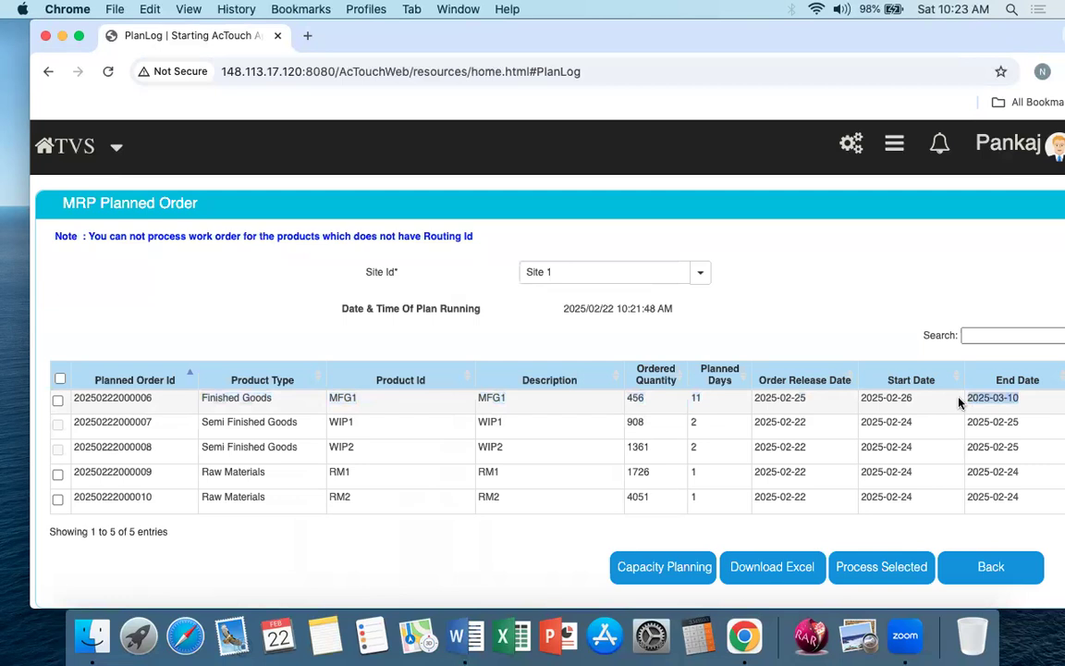
left_click_drag(200, 472, 882, 482)
left_click(882, 481)
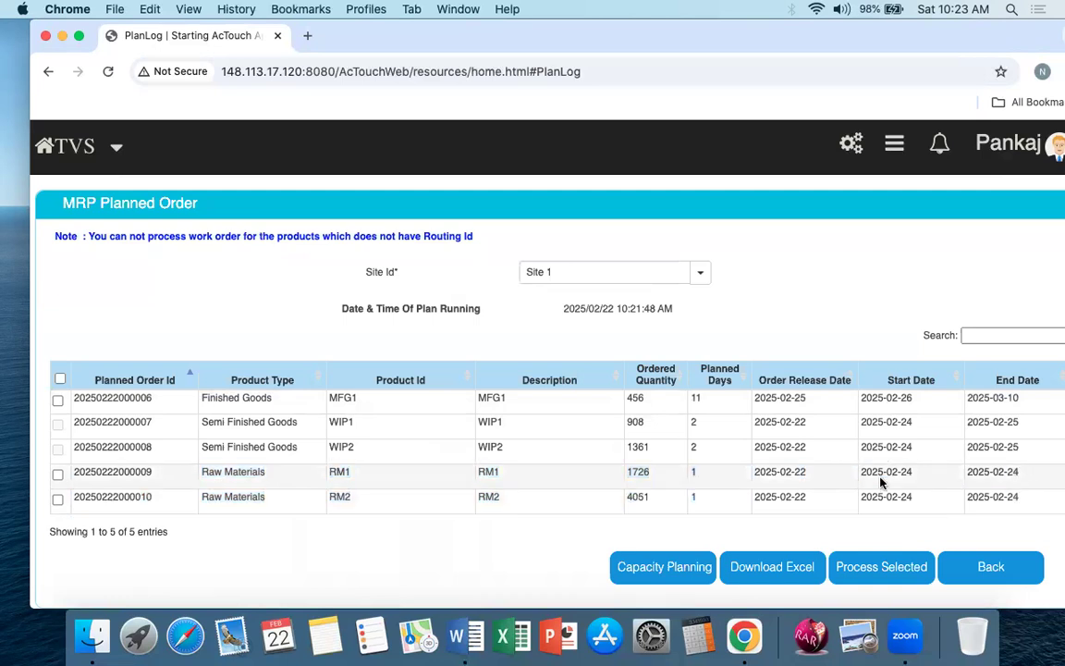
left_click_drag(208, 400, 1027, 455)
left_click(1027, 455)
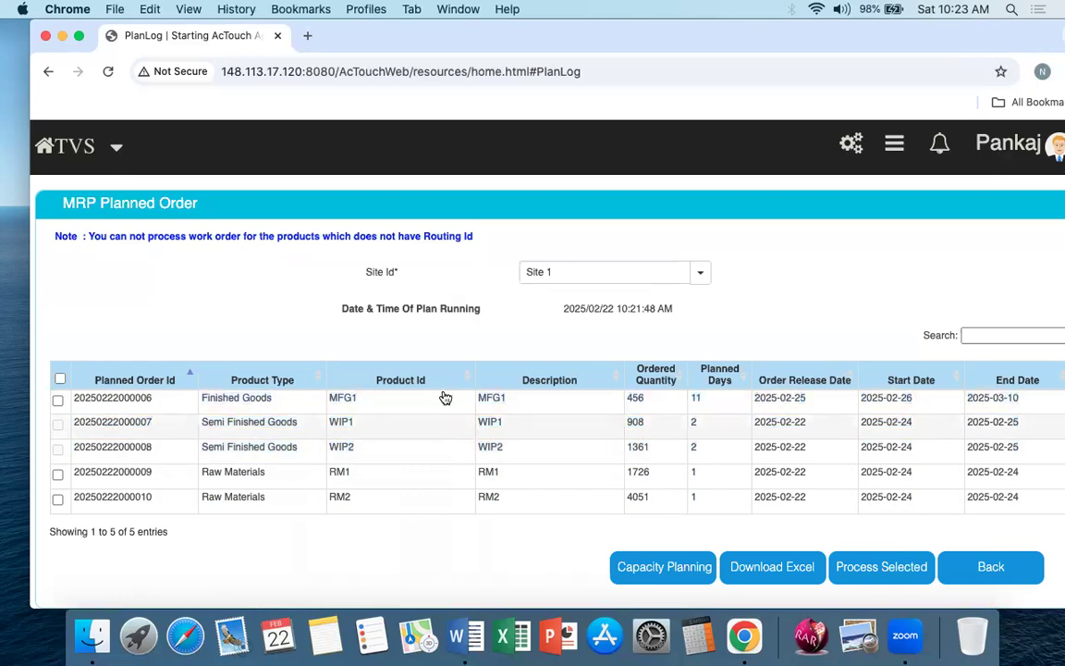
left_click_drag(304, 451, 208, 391)
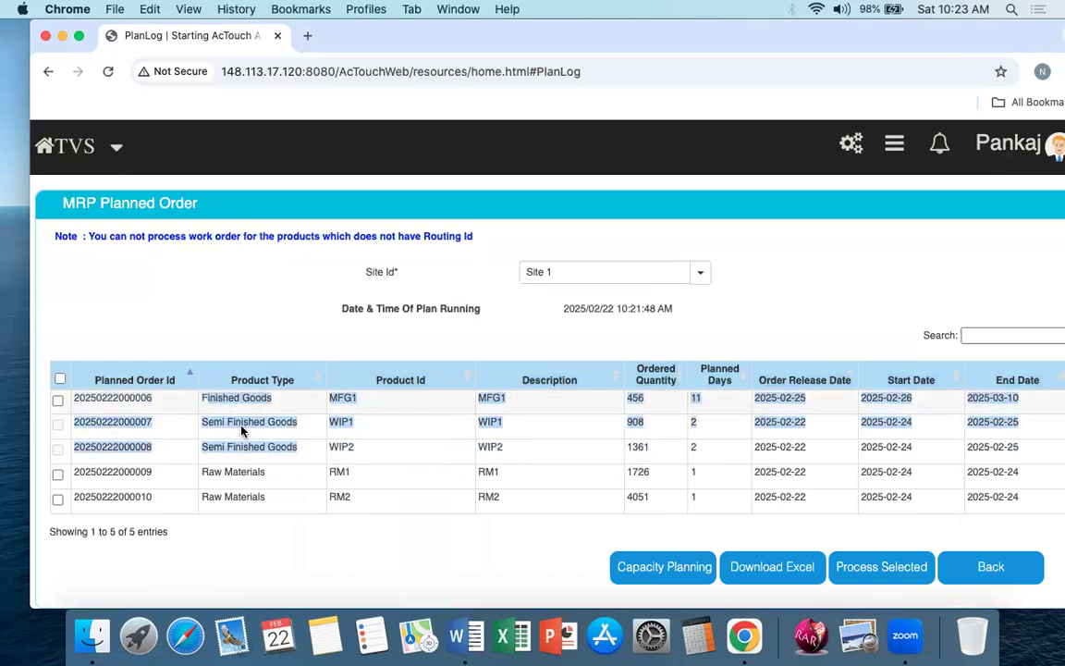
Step: Select all the selectable MRP planned orders and open capacity planning for them
left_click(292, 466)
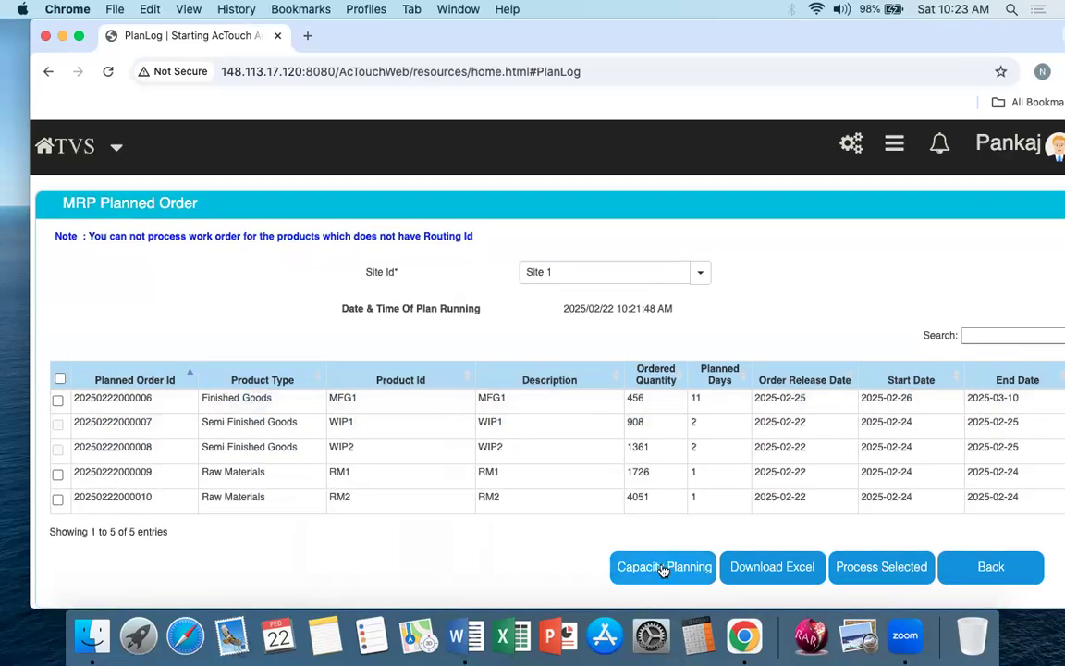
left_click(59, 379)
left_click(665, 569)
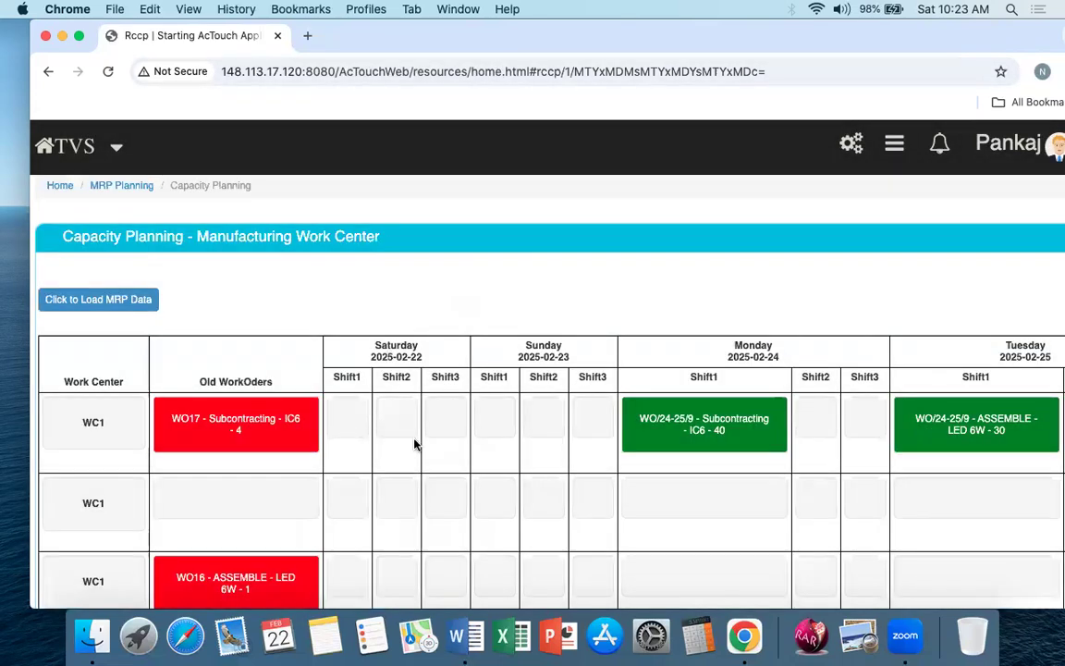
Step: Look over the capacity planning grid's work centers, old work orders and scheduled shifts before MRP data is loaded
scroll(415, 444, "down", 2)
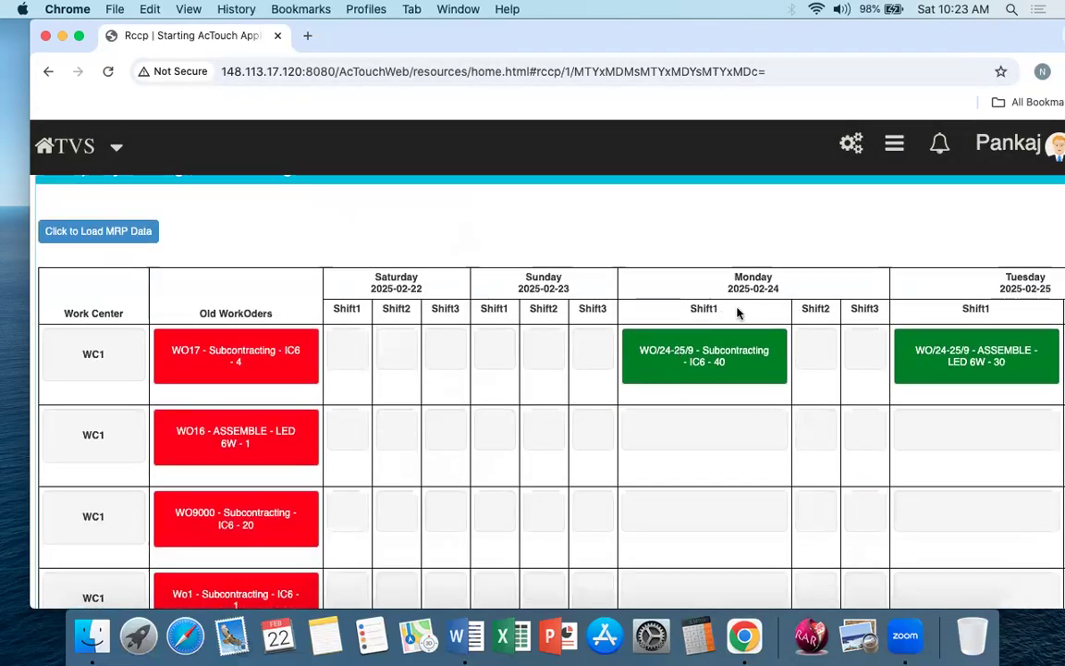
scroll(795, 397, "right", 3)
scroll(795, 398, "left", 3)
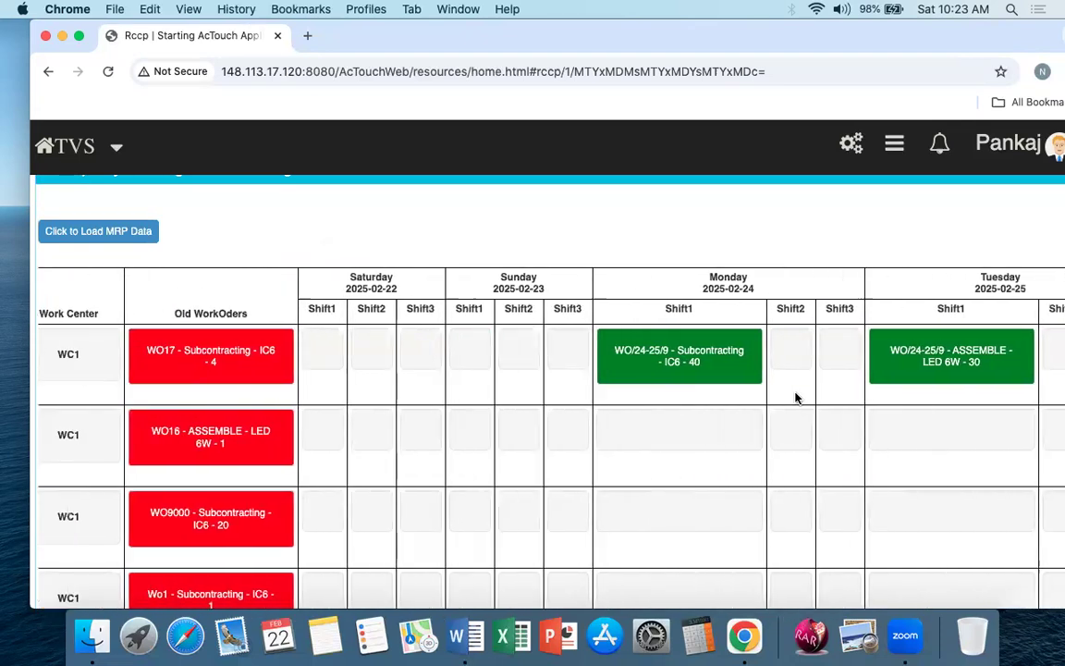
scroll(501, 424, "down", 1)
scroll(501, 425, "down", 4)
scroll(503, 423, "up", 6)
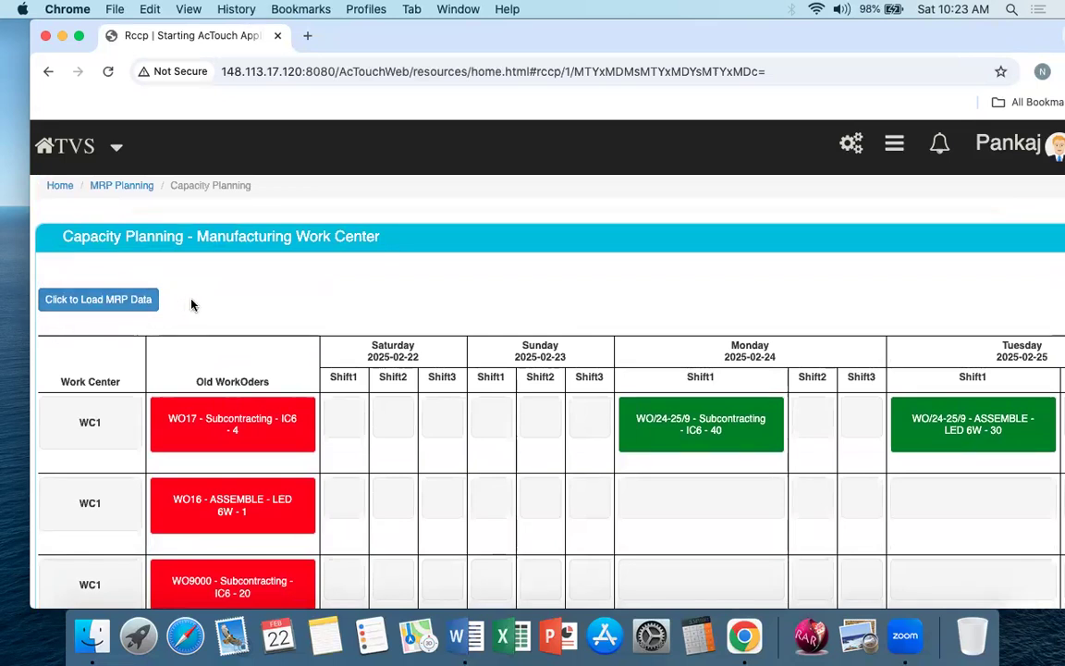
scroll(546, 347, "down", 10)
scroll(546, 347, "up", 10)
Step: Load the MRP data into the capacity planning grid and locate the WIP1 cutting planned order at WC - WIP
left_click(127, 300)
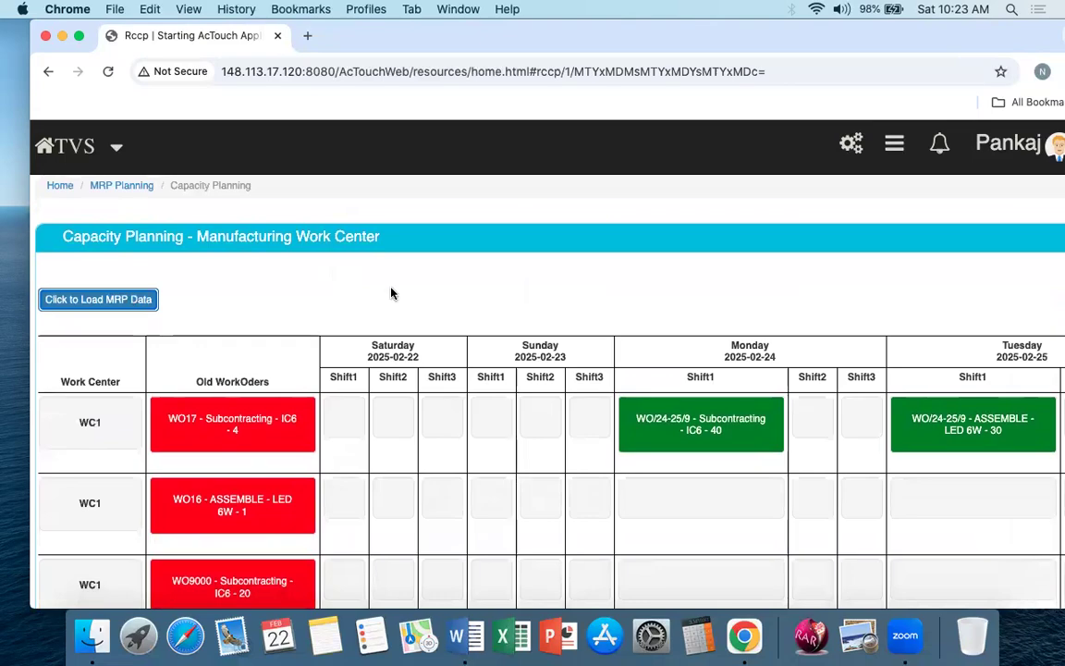
scroll(413, 480, "down", 10)
scroll(415, 480, "down", 10)
scroll(414, 480, "down", 15)
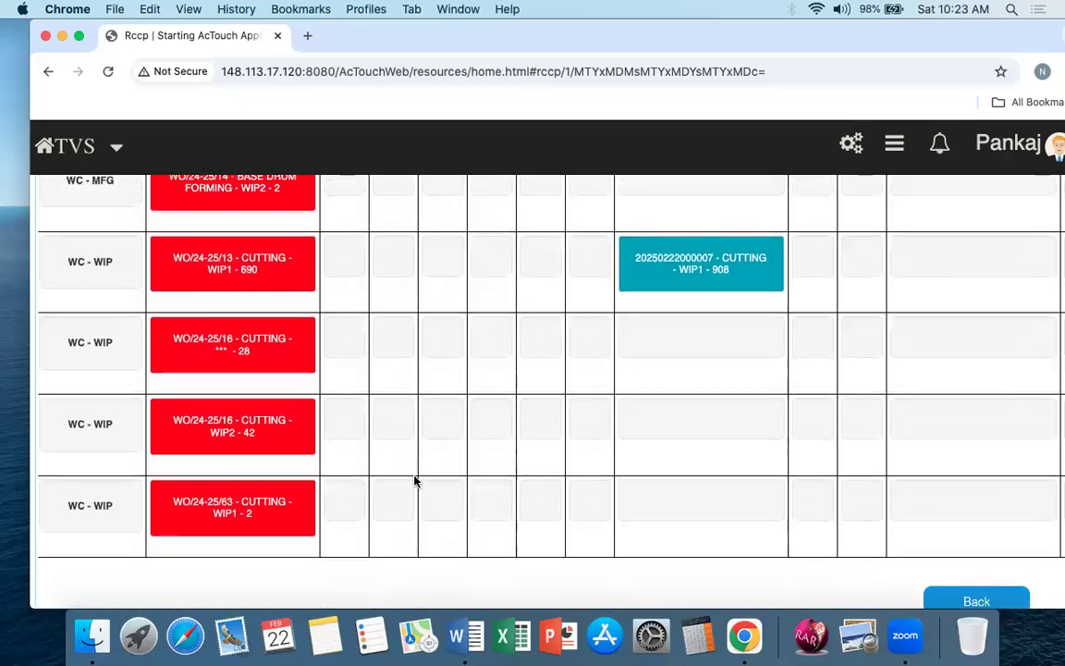
scroll(414, 479, "up", 3)
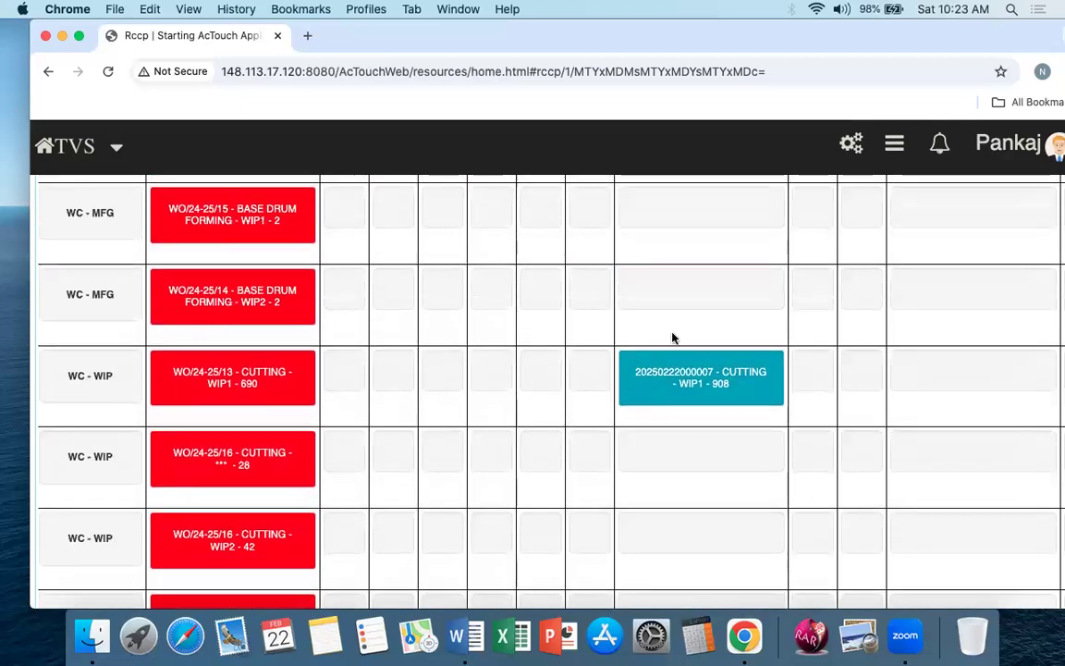
Step: Examine where the WIP1 cutting and MFG1 assembly planned orders fall by work center, date and shift
triple_click(125, 377)
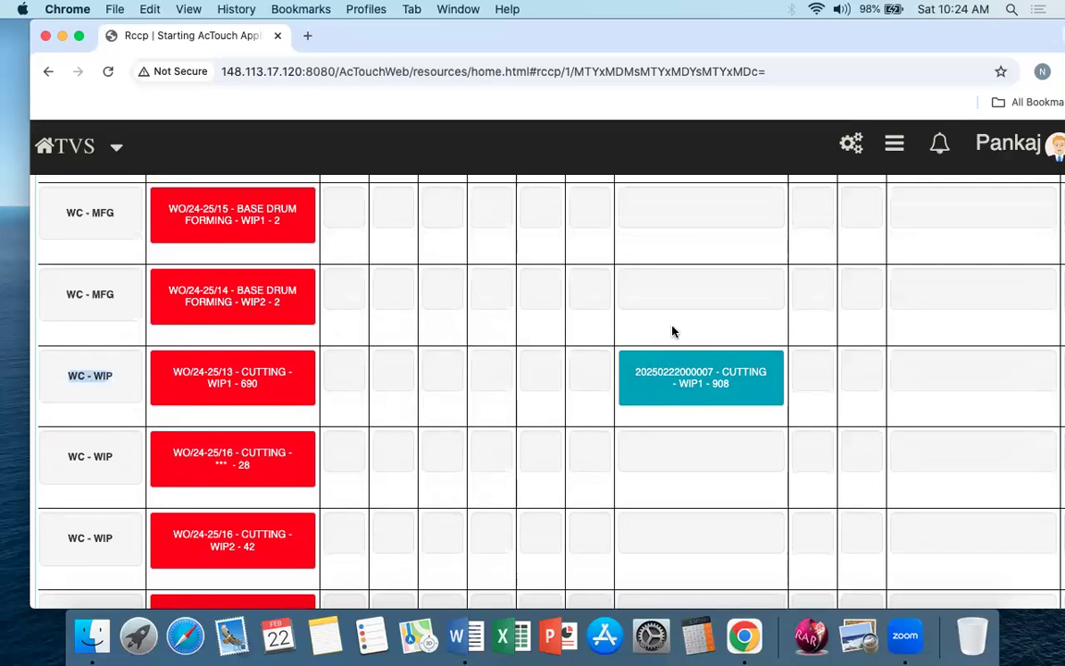
scroll(811, 387, "right", 8)
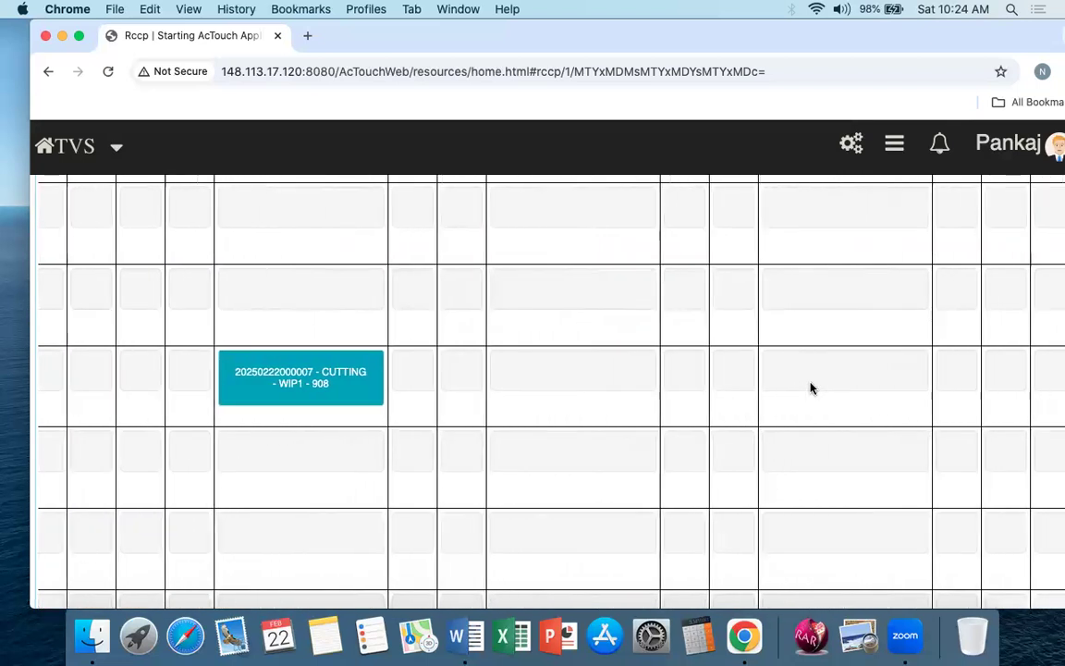
scroll(811, 387, "right", 4)
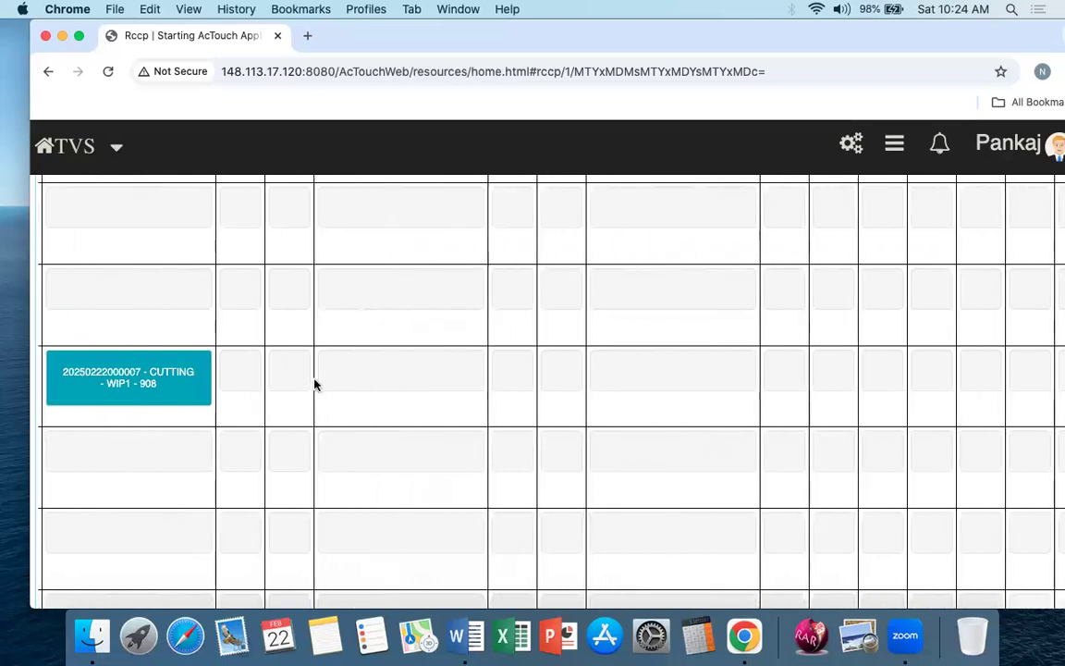
scroll(357, 406, "up", 7)
scroll(489, 402, "down", 8)
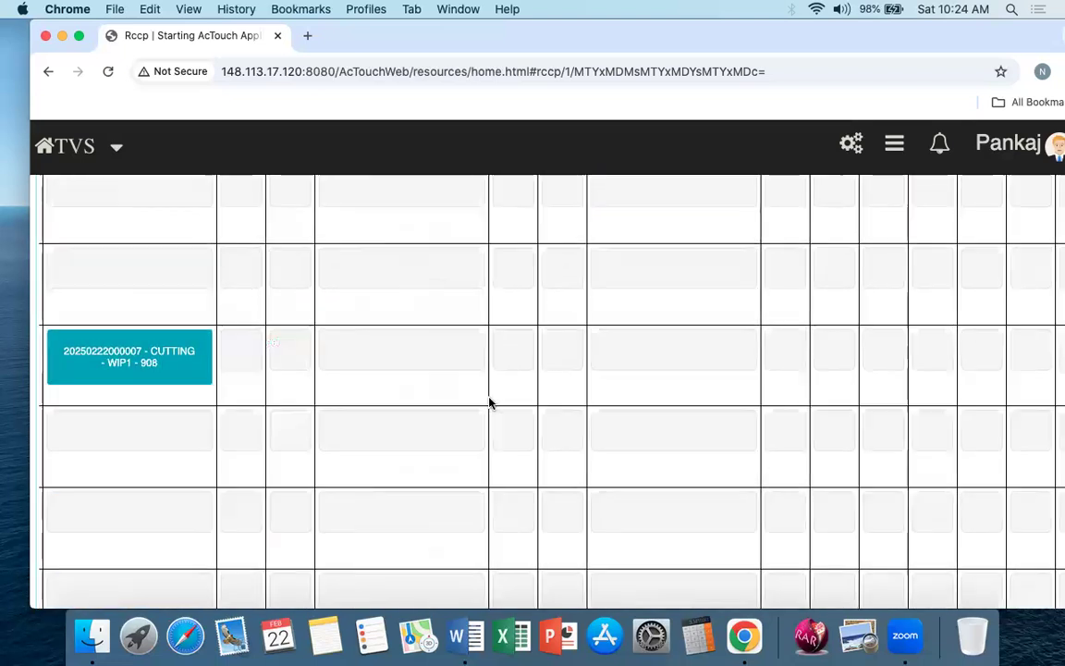
scroll(620, 302, "up", 3)
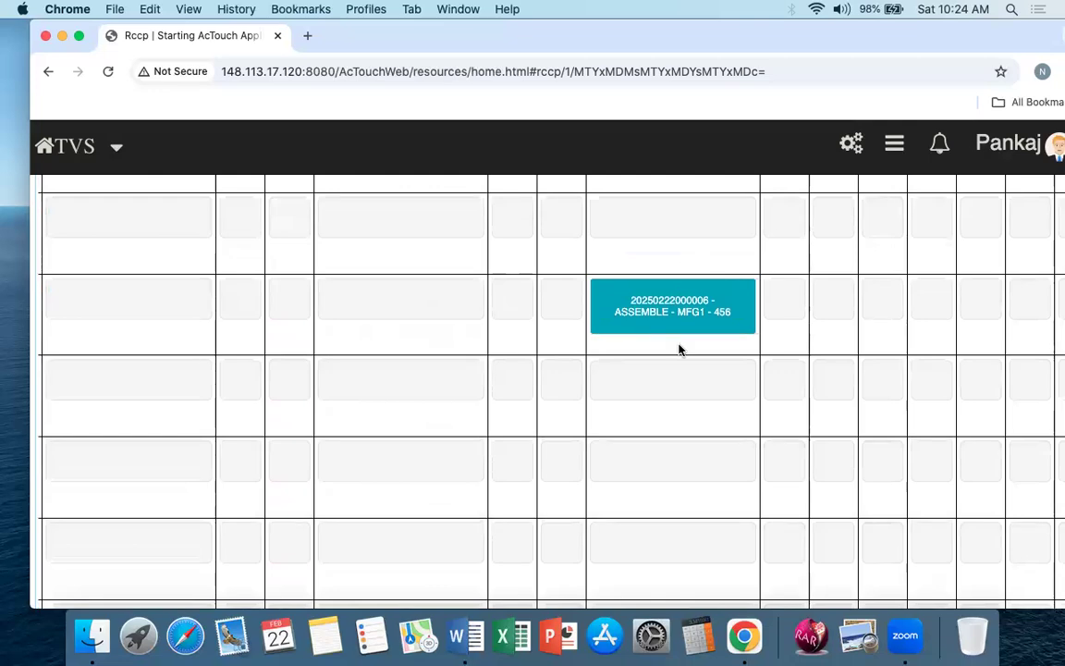
scroll(679, 351, "up", 10)
scroll(679, 350, "up", 10)
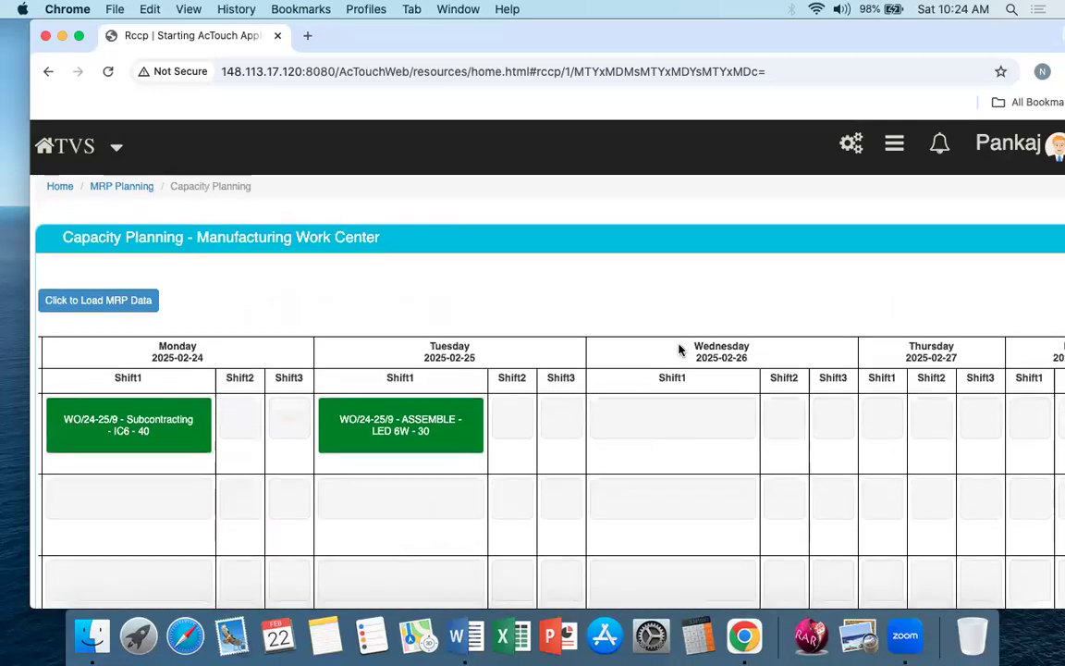
scroll(679, 350, "right", 10)
scroll(678, 350, "down", 10)
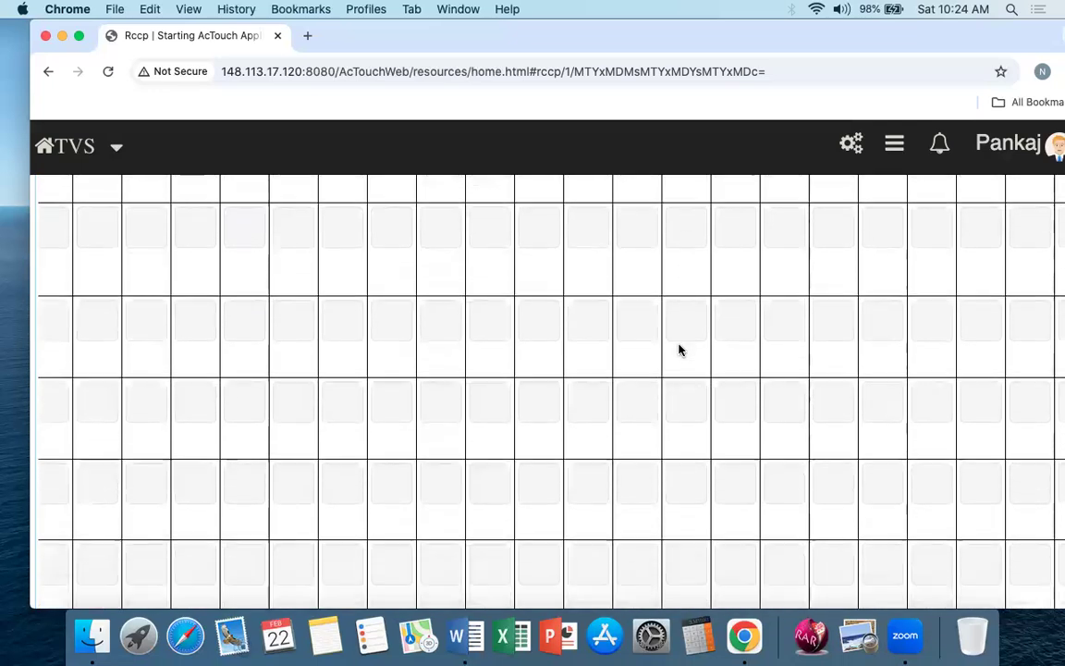
scroll(672, 345, "left", 10)
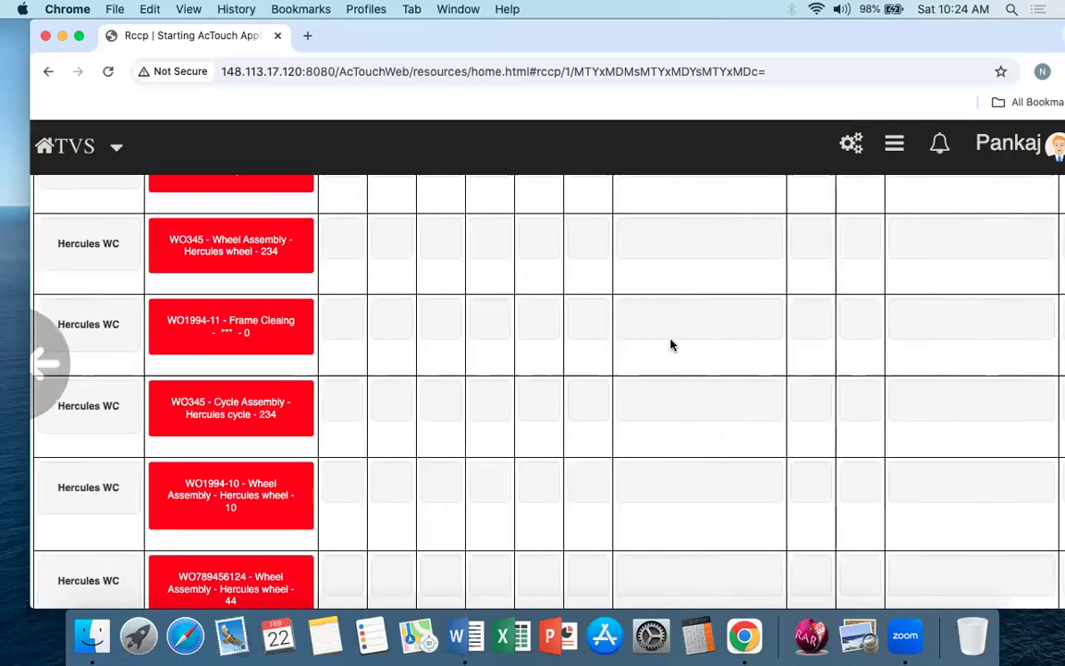
Step: Open the MRP planning details of the WIP1 cutting planned order in the WC - WIP row
scroll(671, 345, "right", 3)
scroll(671, 345, "down", 10)
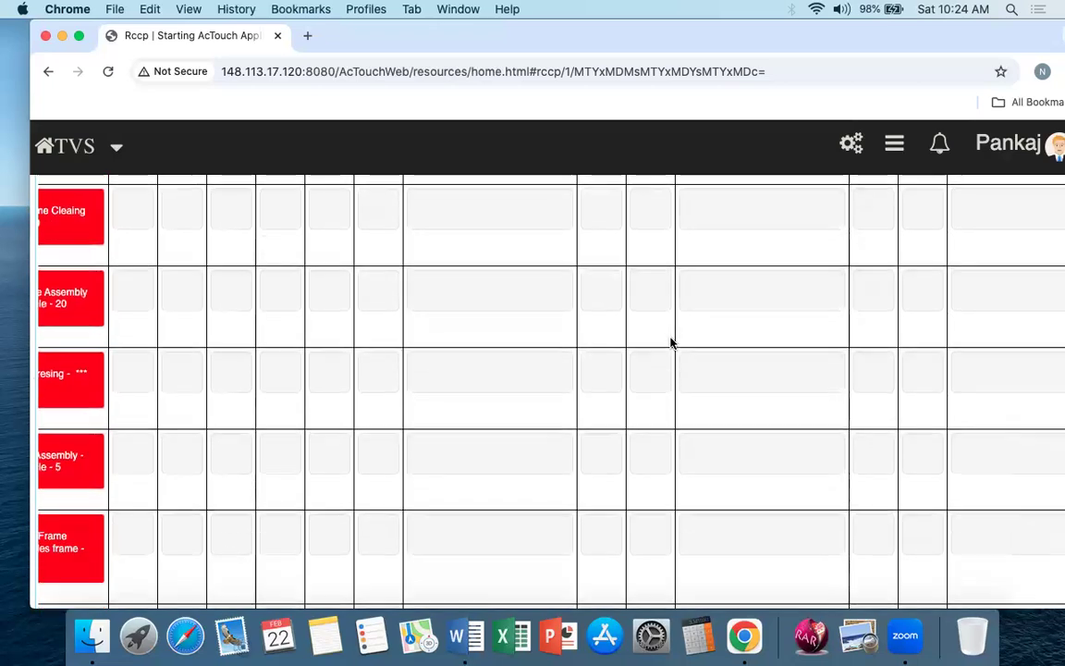
scroll(672, 343, "left", 5)
scroll(671, 343, "down", 10)
scroll(672, 344, "down", 10)
left_click(720, 292)
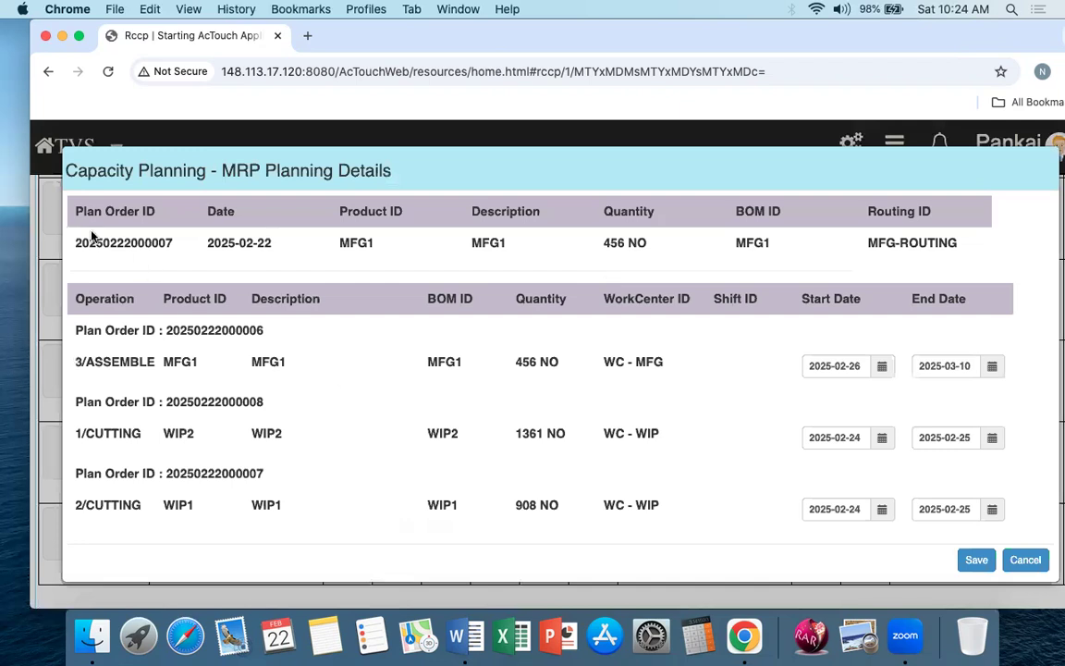
Step: Review the planned order's header row, including its routing ID, and the list of linked operations
left_click_drag(76, 243, 944, 242)
left_click(869, 242)
left_click_drag(876, 242, 953, 242)
left_click(953, 243)
left_click_drag(72, 325, 148, 523)
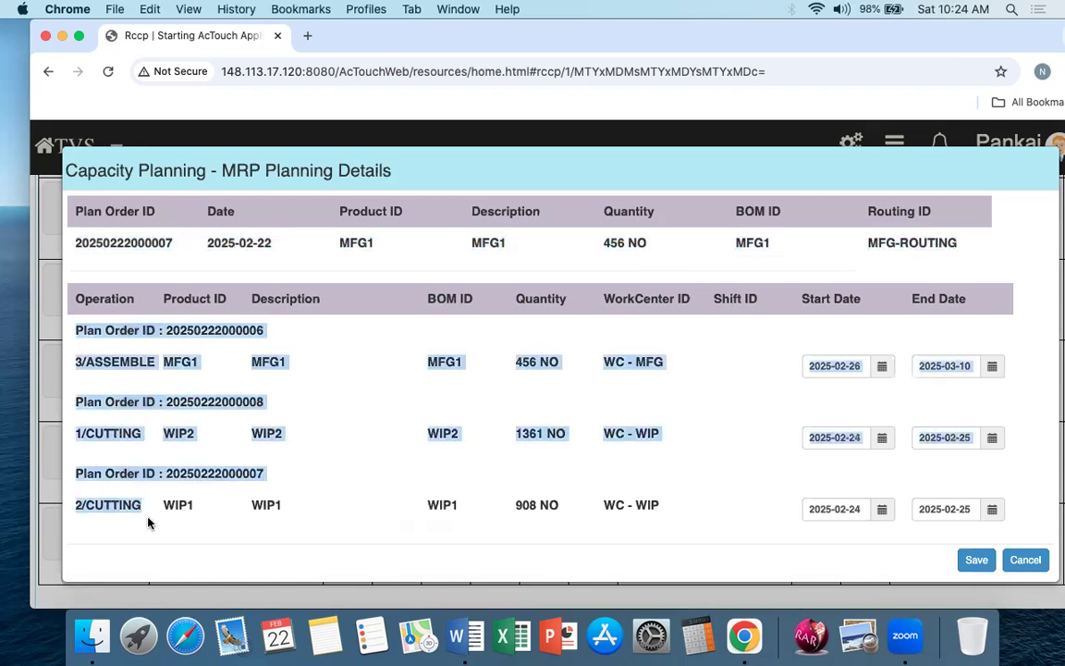
left_click(148, 523)
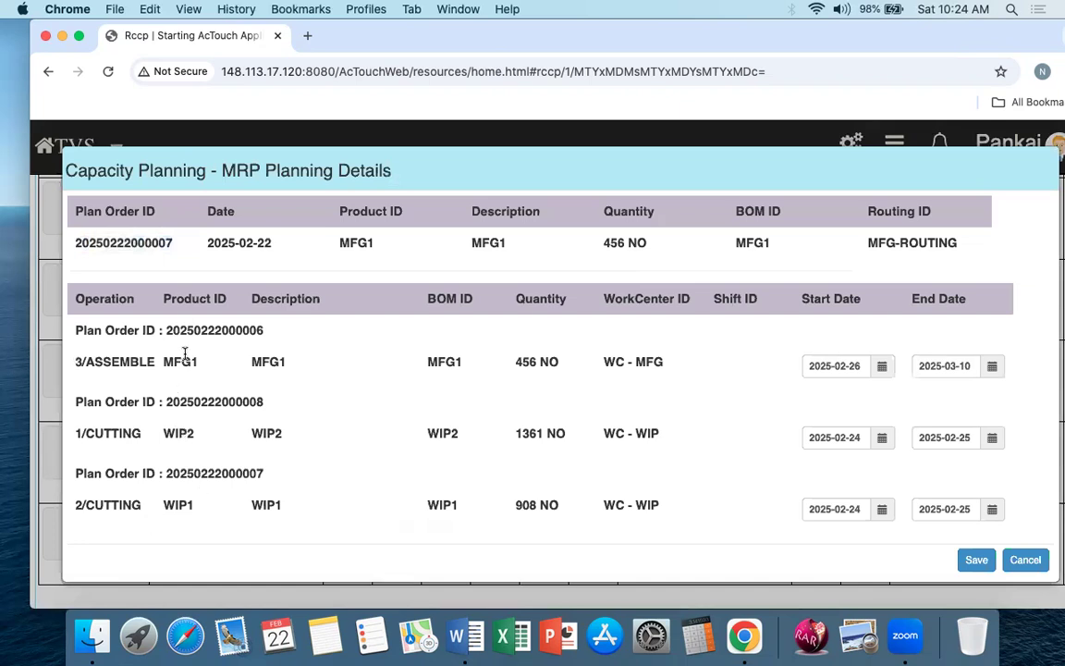
Step: Compare the MFG1 and WIP1 operation rows with the header, checking products, quantities, work centers and dates
left_click_drag(162, 362, 288, 363)
left_click(305, 366)
double_click(273, 501)
left_click(233, 506)
left_click_drag(75, 239, 977, 248)
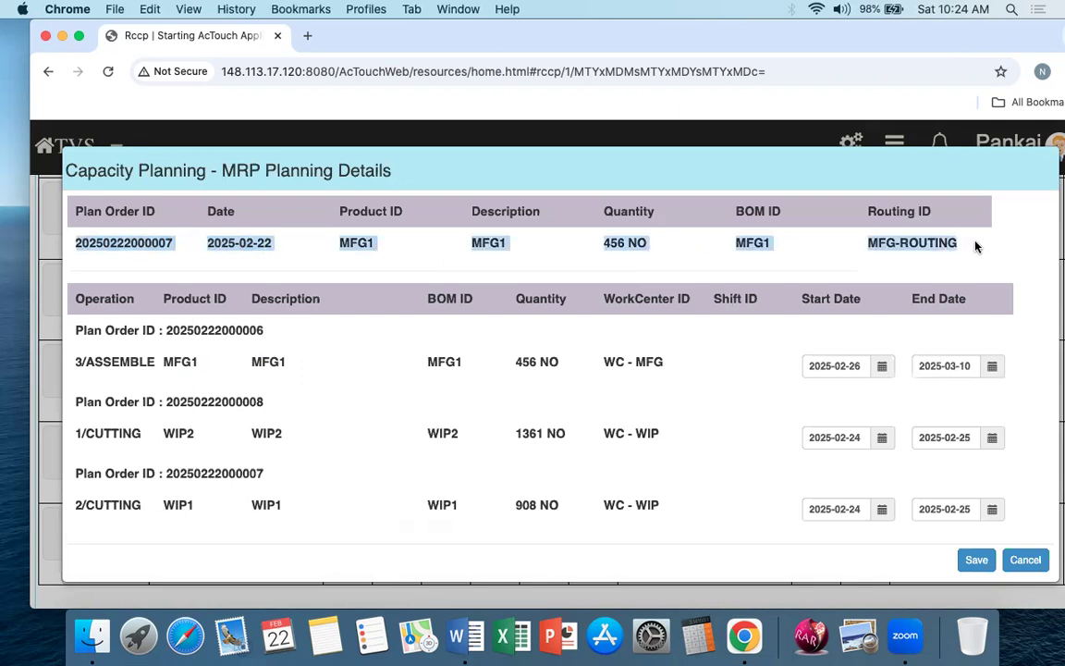
left_click_drag(419, 349, 438, 543)
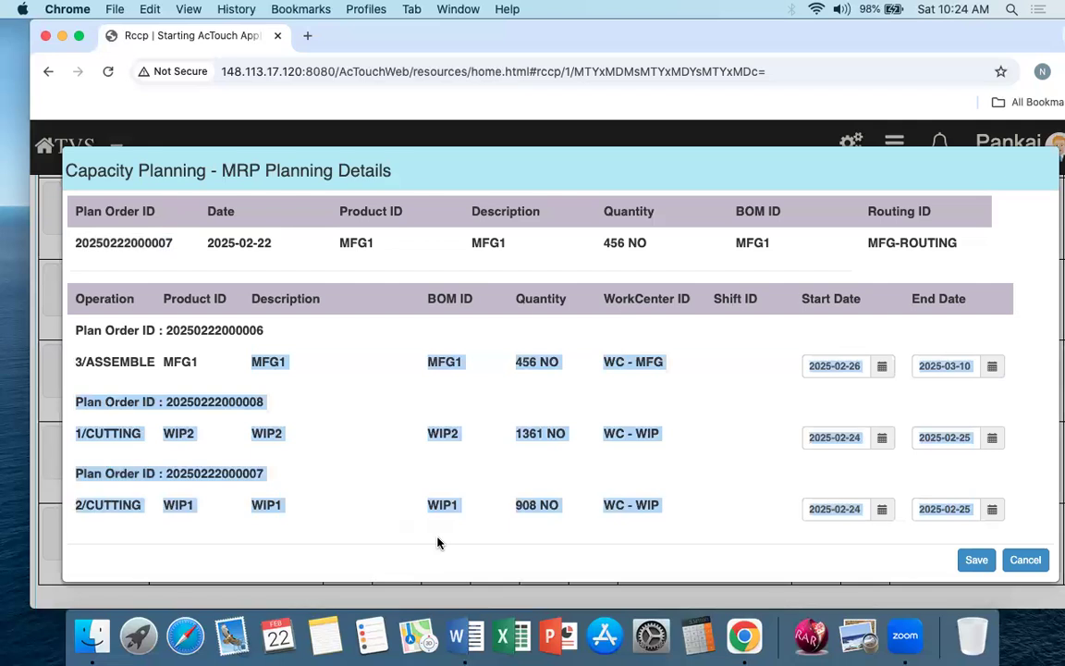
left_click(729, 420)
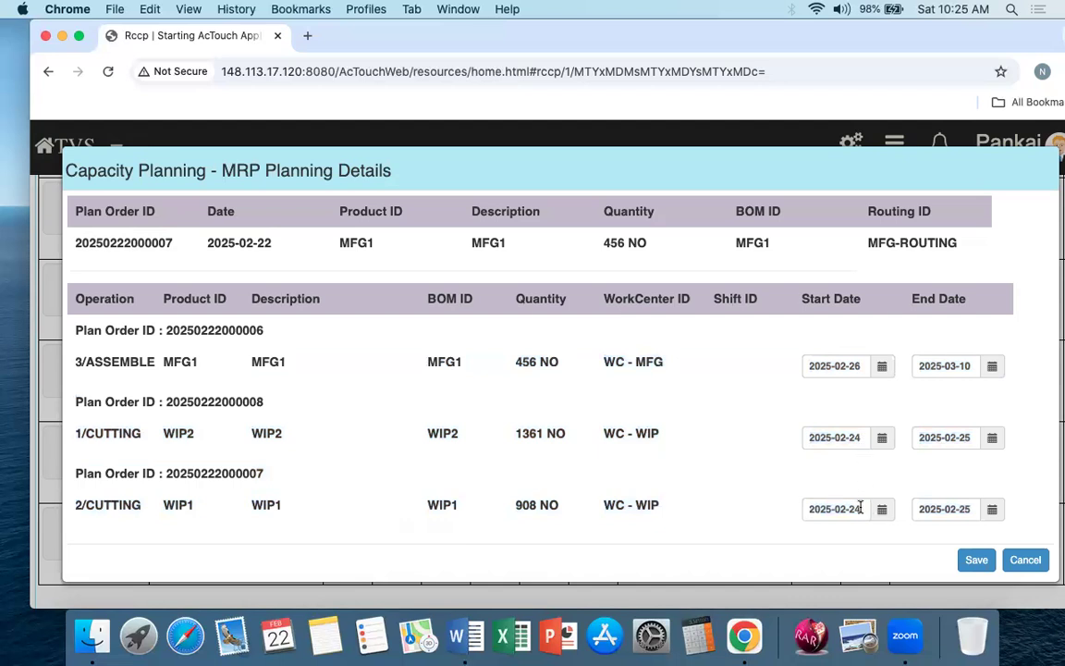
Step: Set both the start and end dates of the WIP2 cutting operation to 2025-02-26
left_click(862, 438)
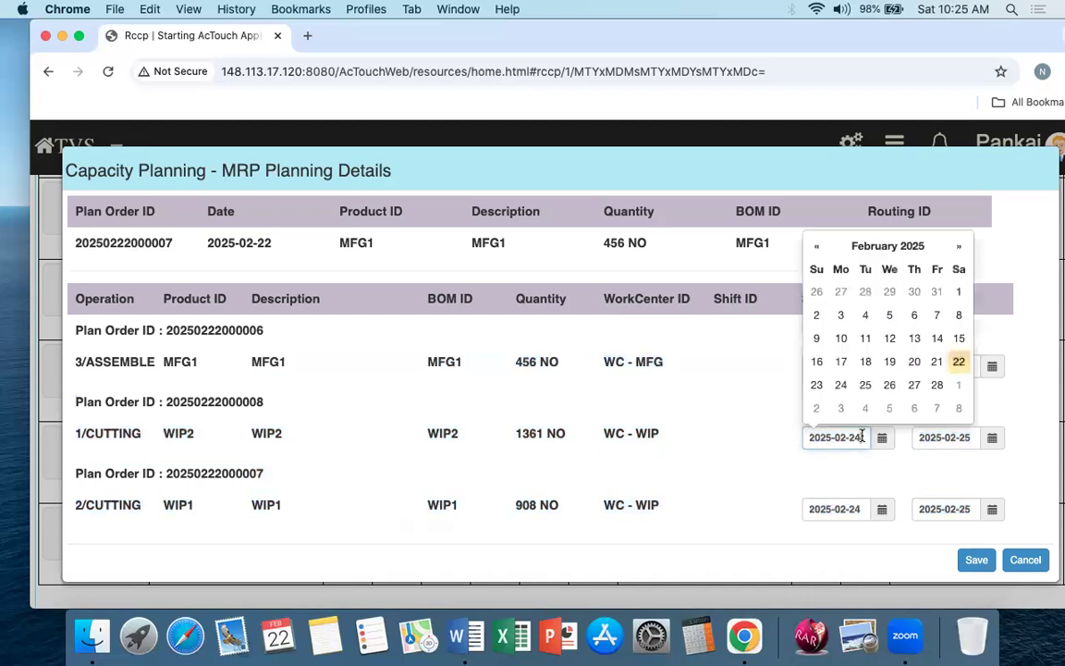
left_click(890, 384)
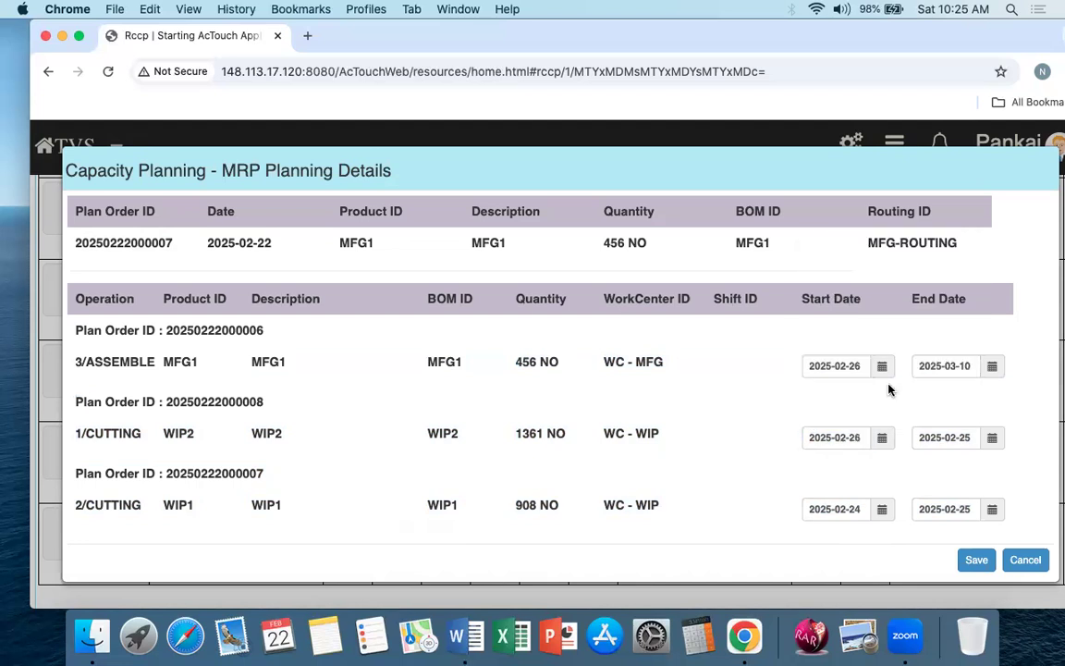
left_click(953, 436)
left_click(1000, 384)
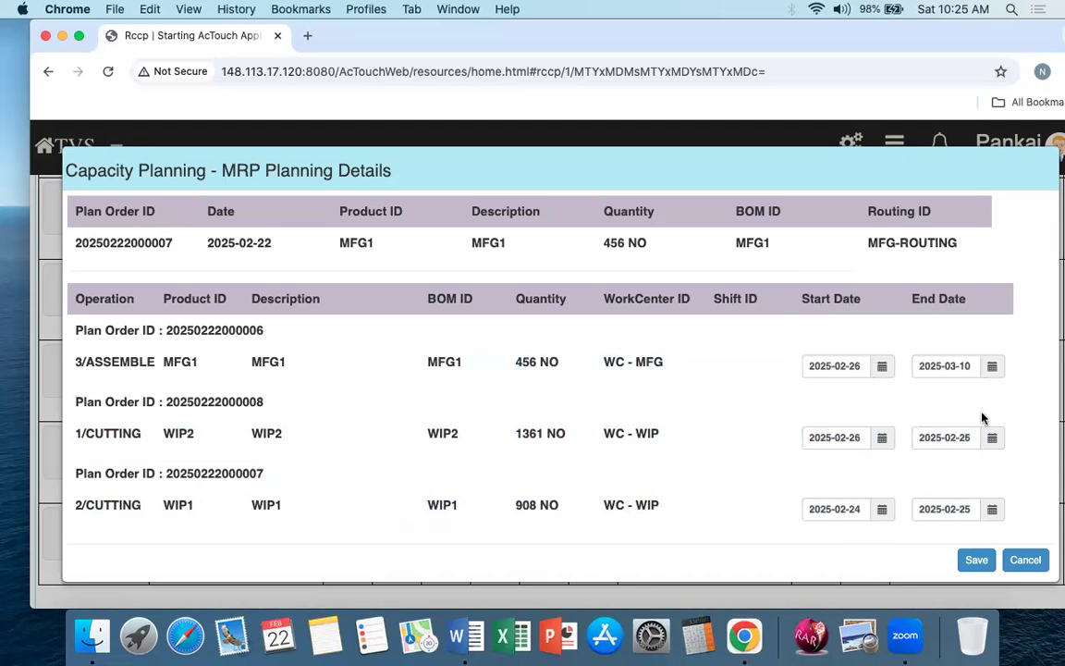
Step: Set the MFG1 assemble operation to start 2025-02-27 and end 2025-03-04, and save the planning details
left_click(852, 366)
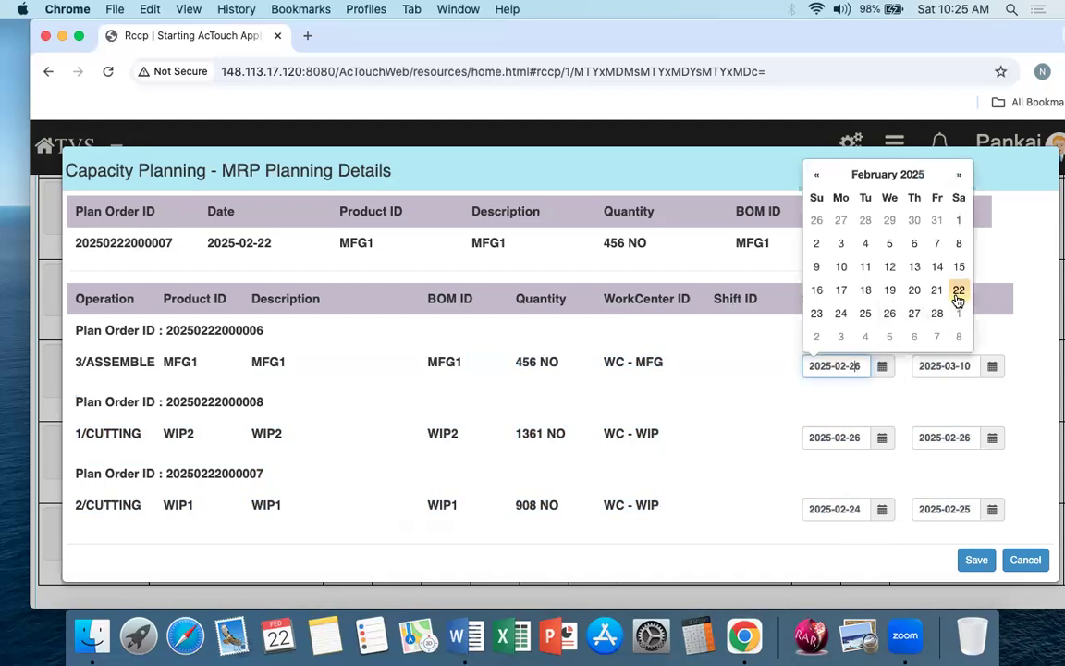
left_click(915, 316)
left_click(951, 367)
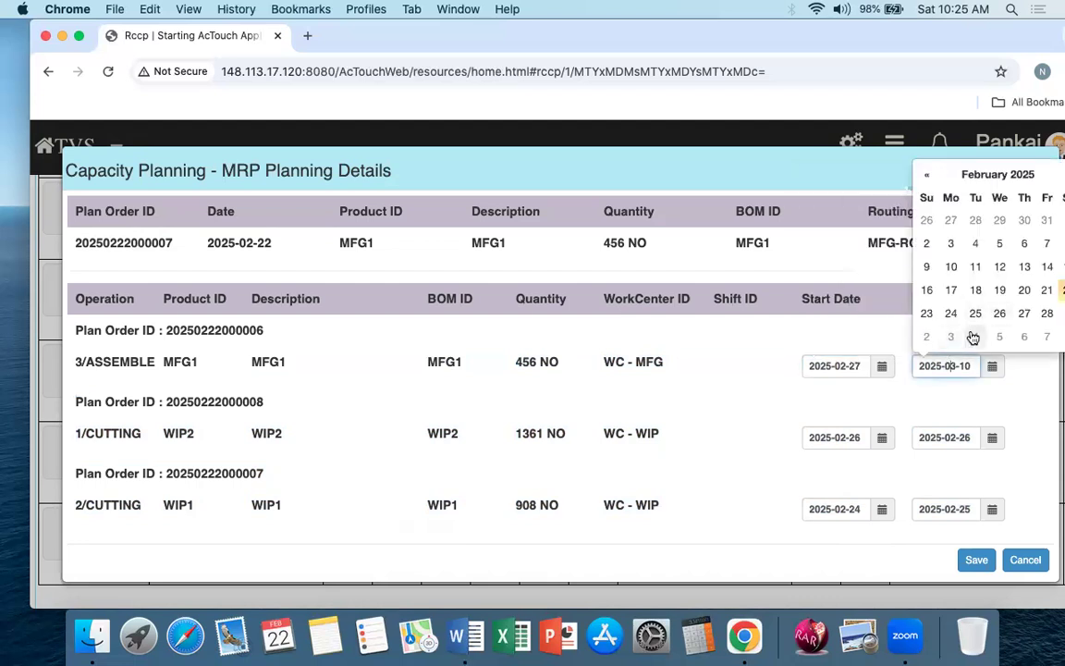
left_click(977, 336)
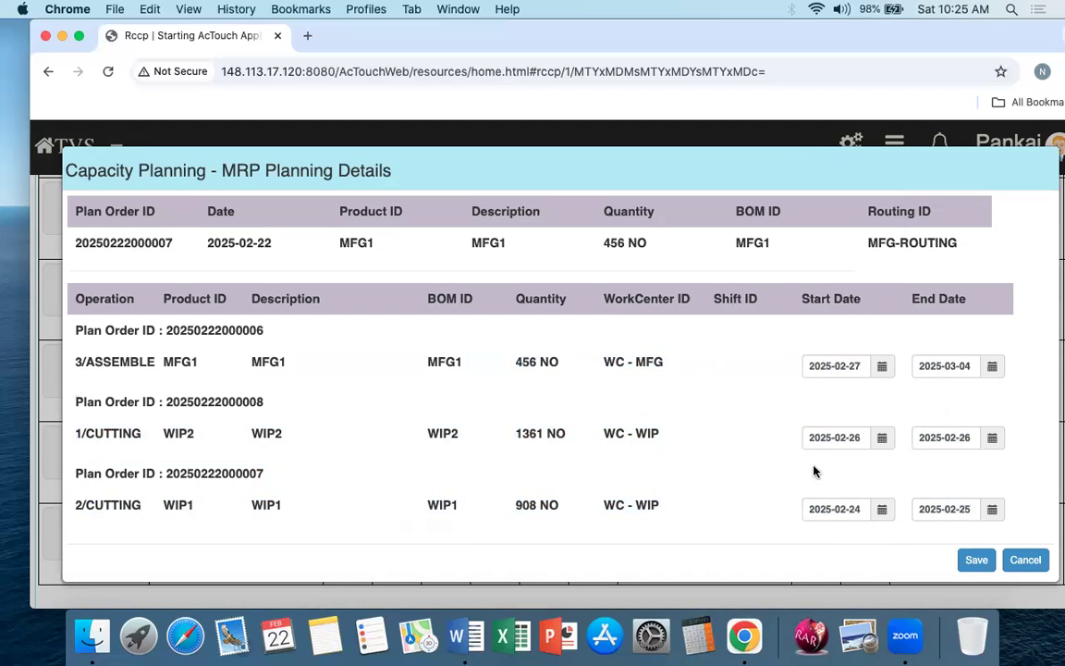
left_click(977, 559)
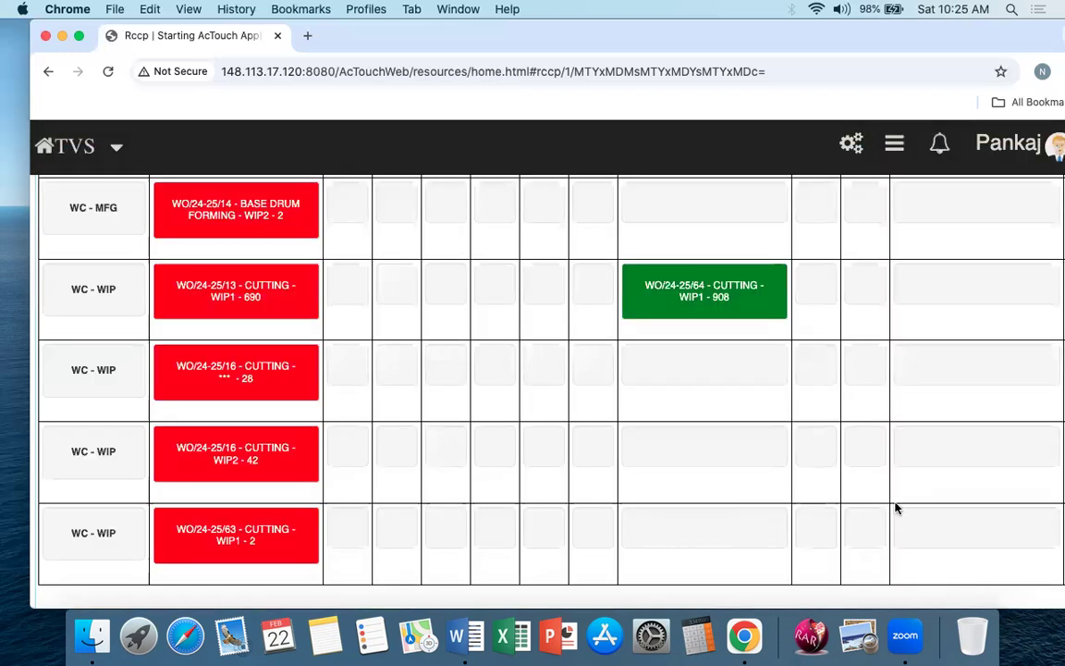
Step: Review the updated capacity planning grid, checking the WIP1 cutting work order against the other work center rows
scroll(529, 380, "up", 5)
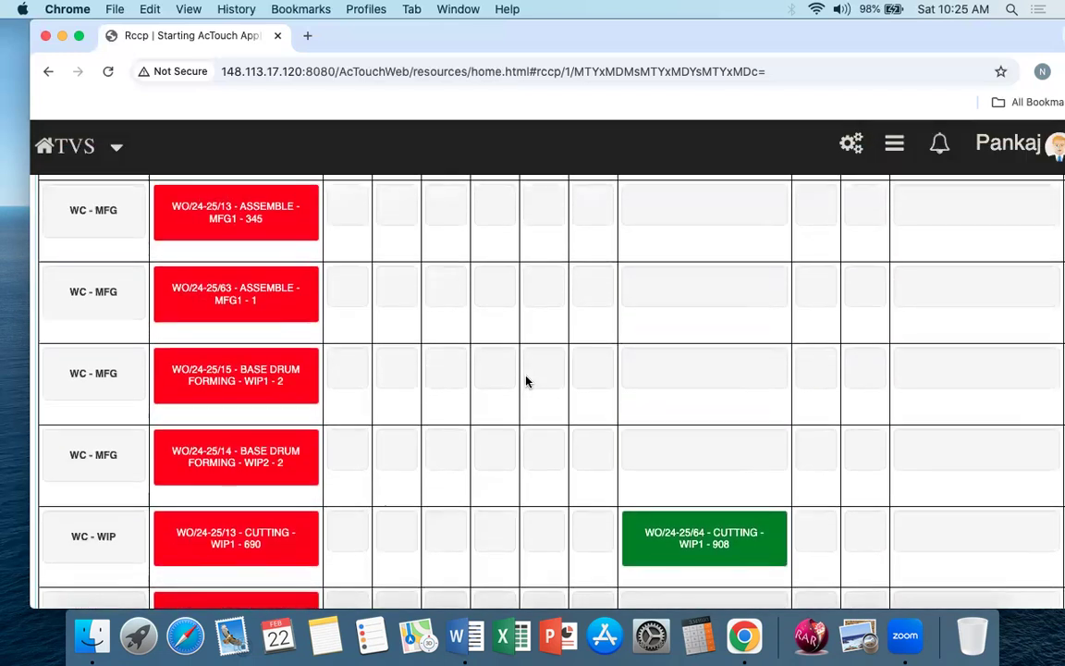
scroll(527, 380, "down", 4)
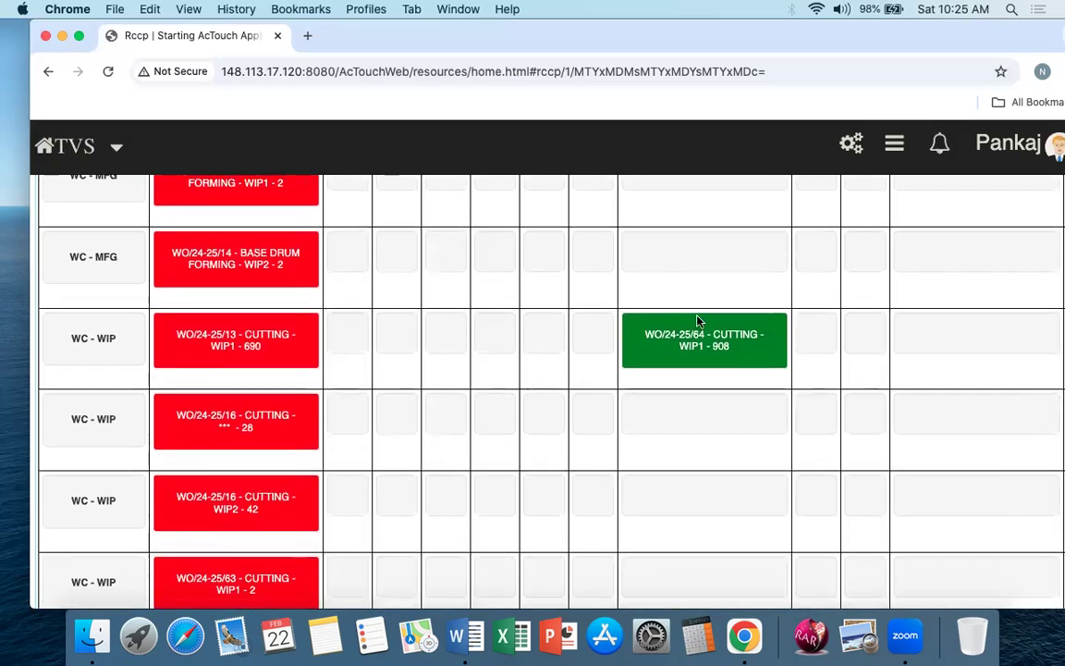
scroll(666, 380, "up", 10)
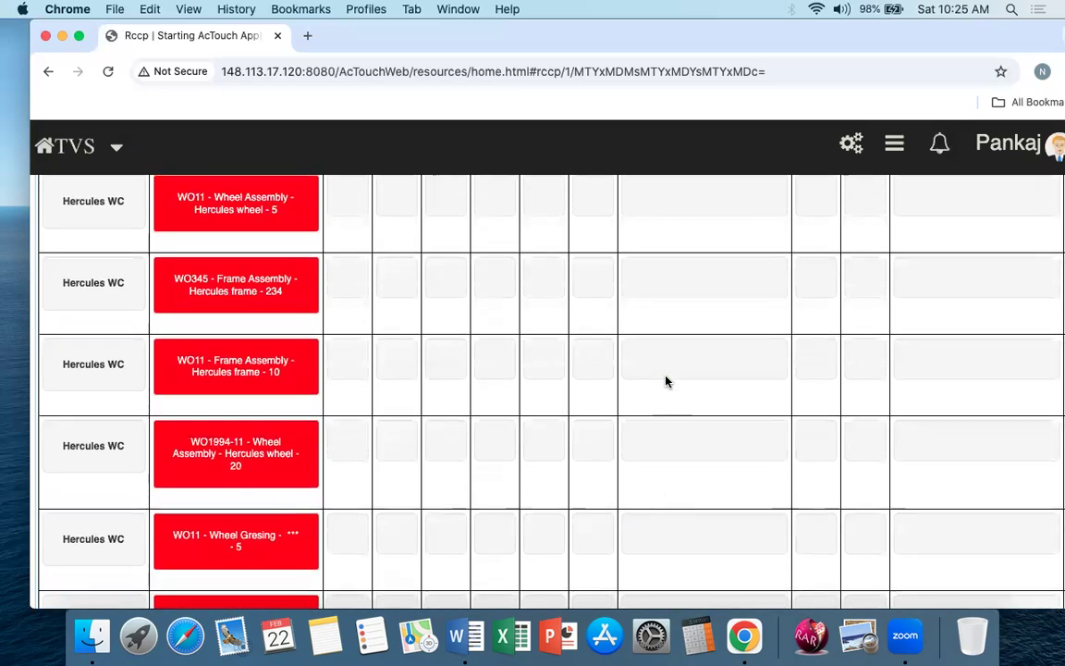
scroll(666, 381, "up", 15)
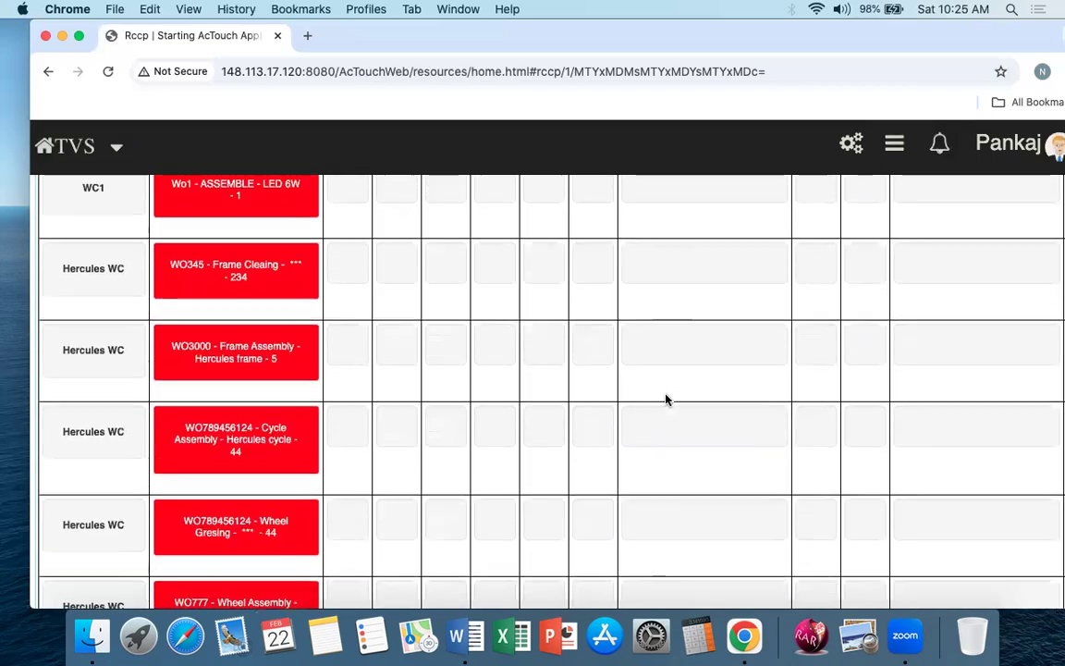
scroll(666, 399, "down", 10)
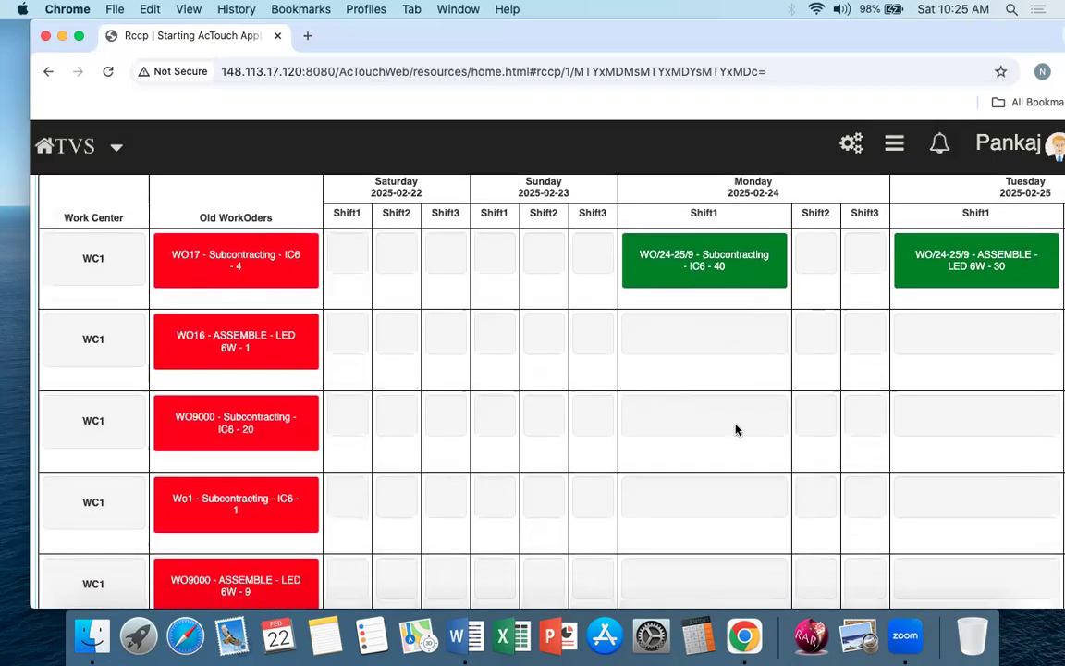
scroll(737, 429, "down", 10)
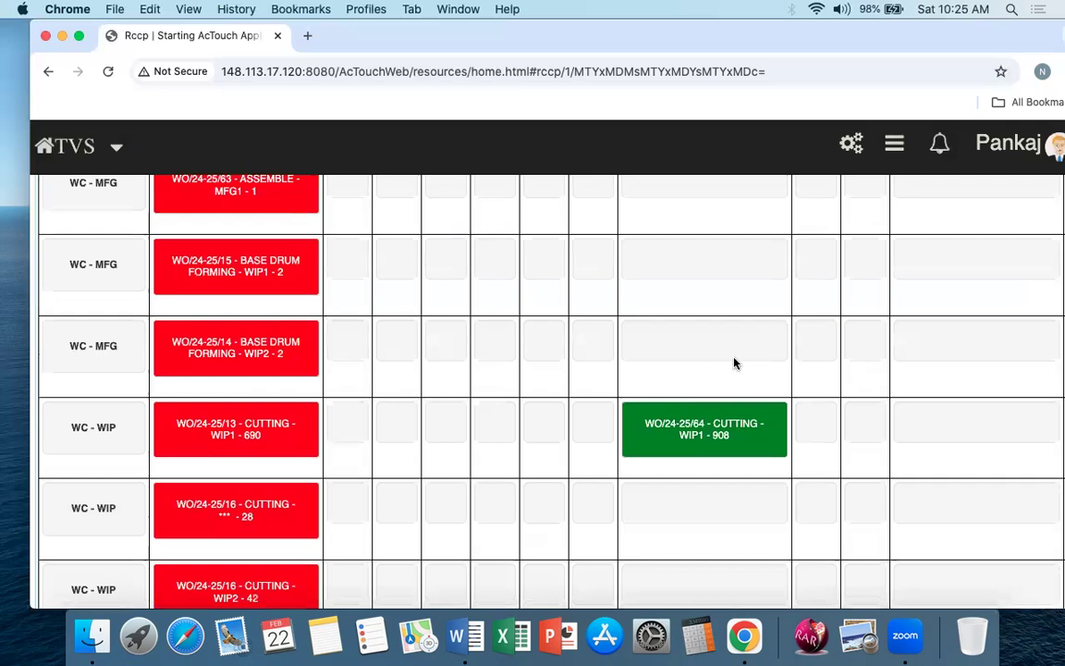
Step: Examine where the WIP1 cutting, WIP2 cutting and MFG1 assemble operations of the new work order fall across the capacity grid's dates
scroll(745, 447, "right", 10)
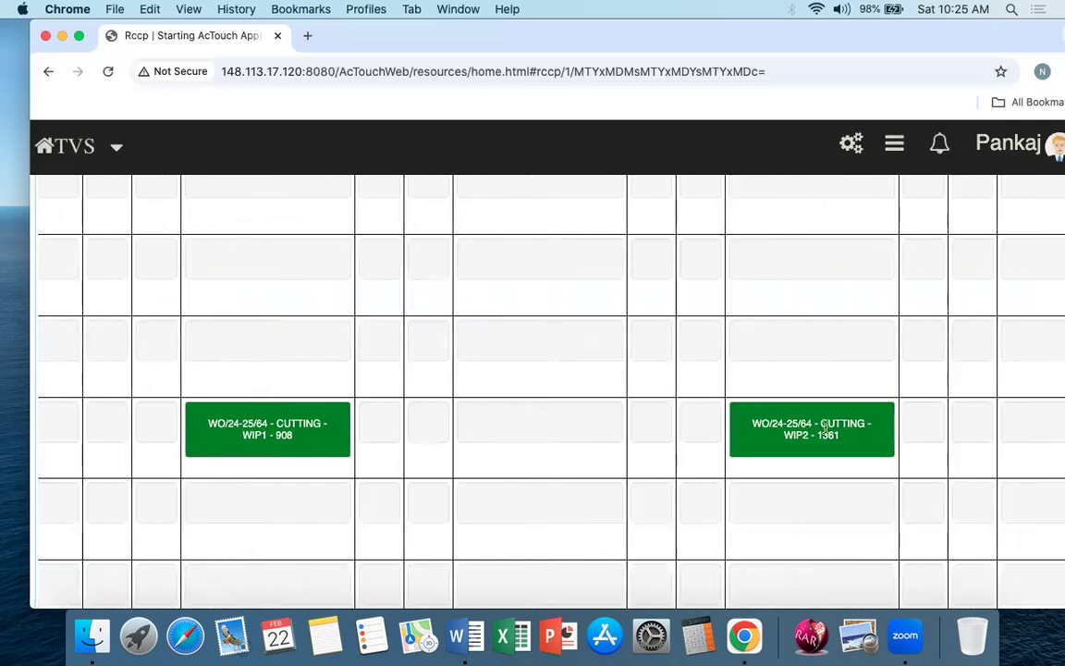
scroll(849, 438, "right", 15)
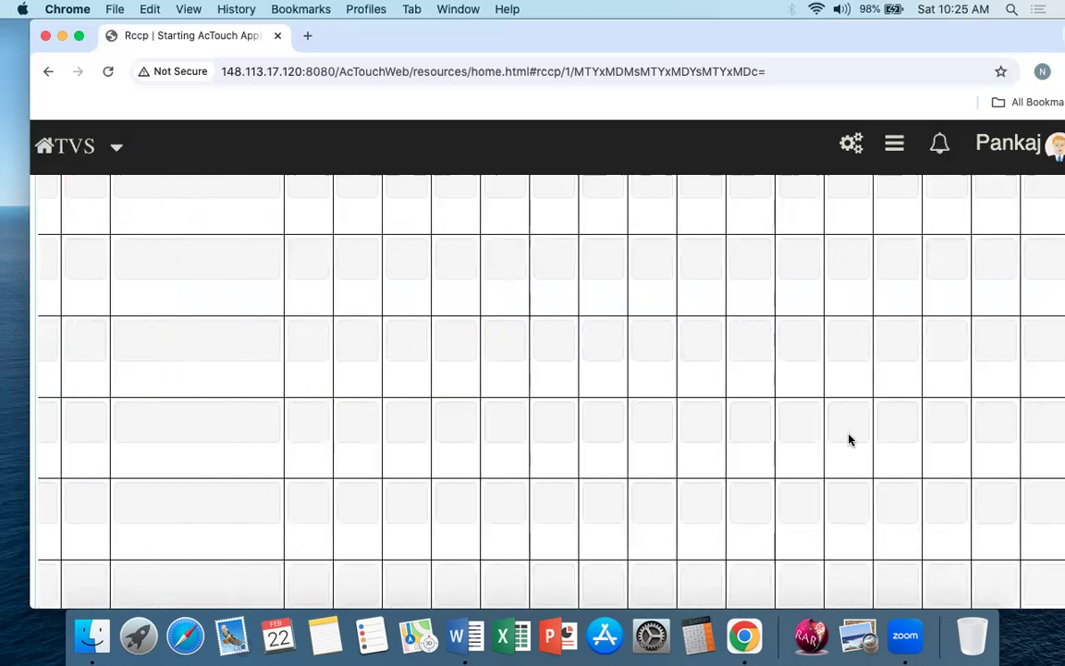
scroll(848, 438, "left", 5)
scroll(844, 445, "up", 6)
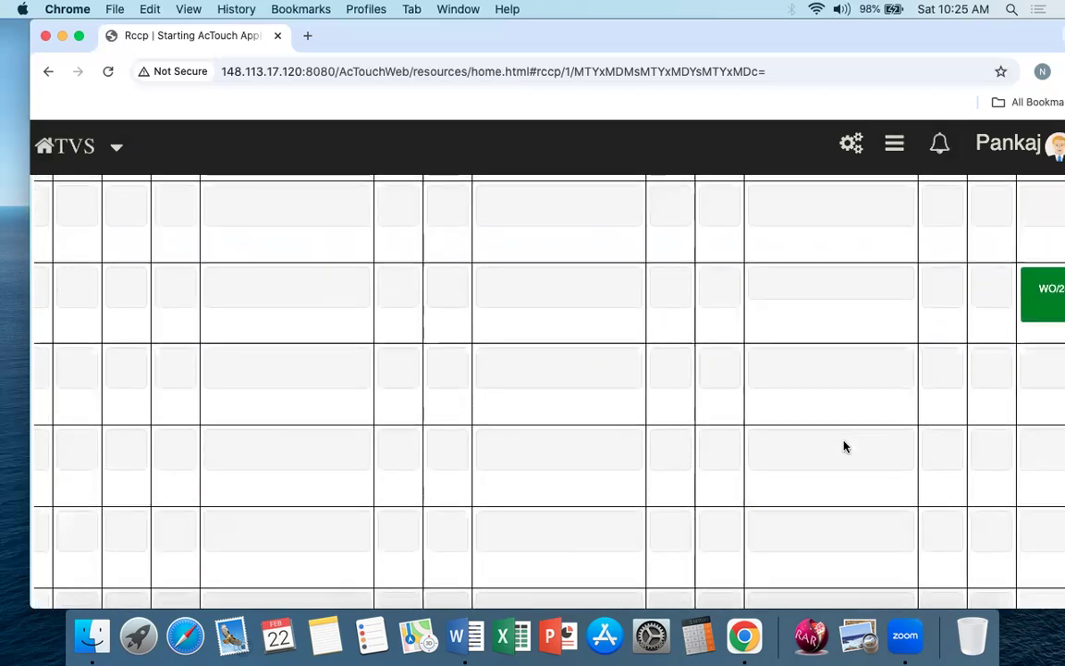
scroll(845, 445, "right", 3)
scroll(844, 446, "right", 2)
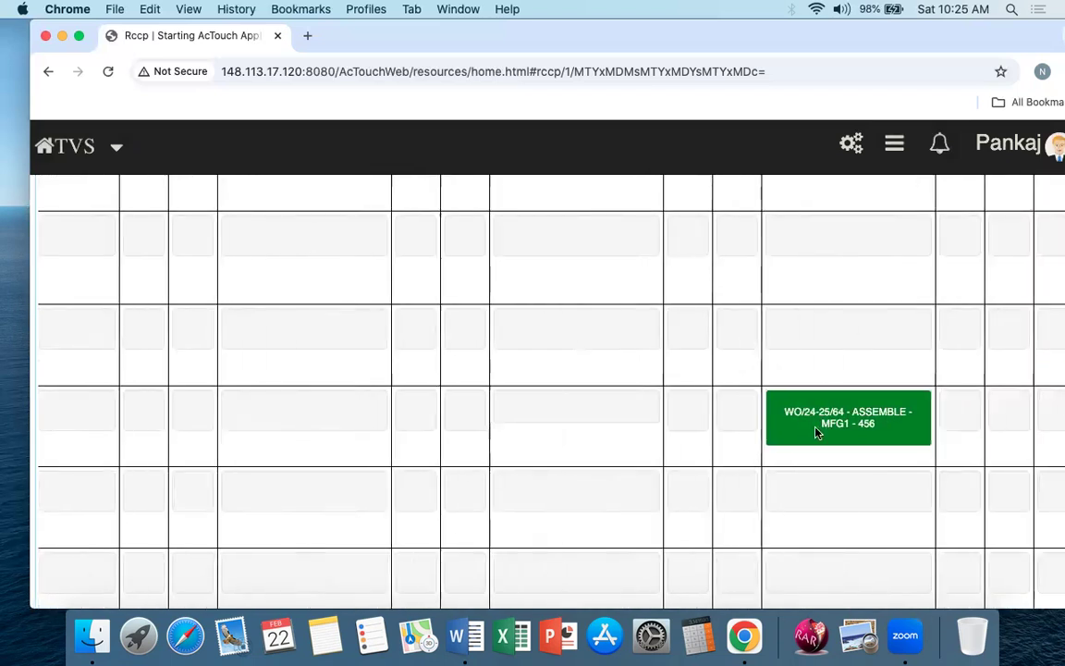
scroll(751, 454, "down", 8)
scroll(497, 467, "left", 2)
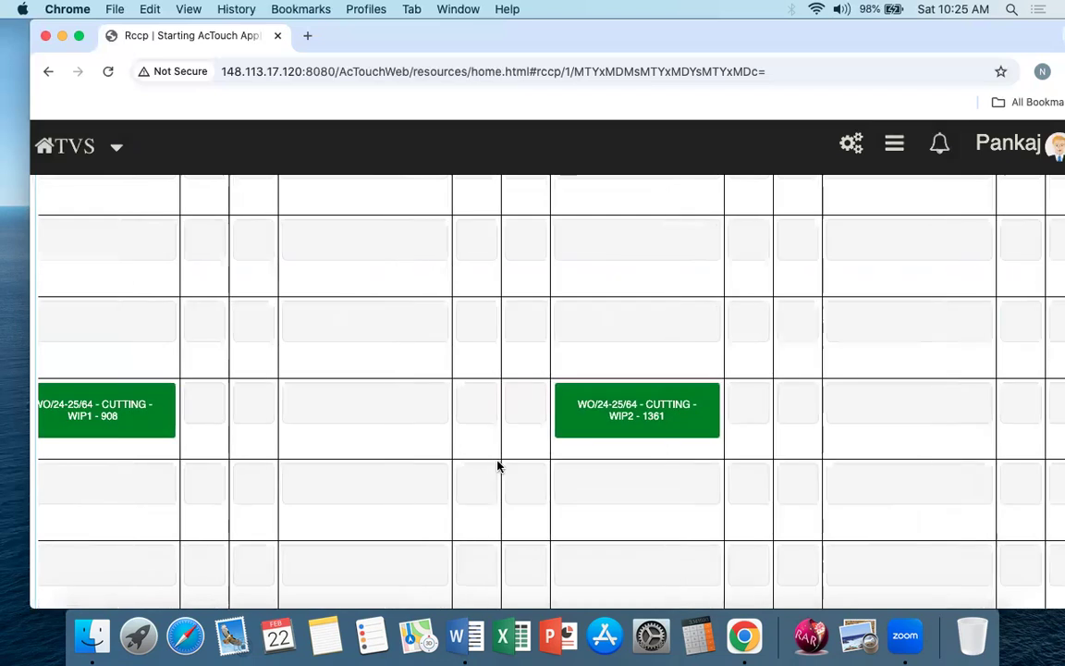
scroll(384, 418, "left", 3)
left_click_drag(144, 403, 206, 400)
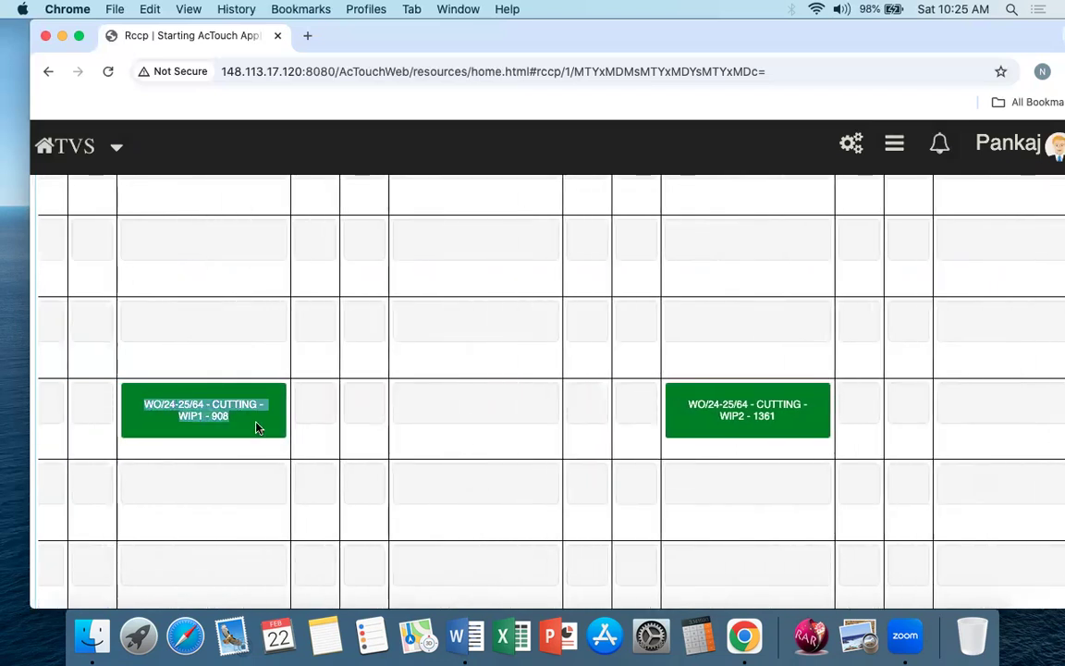
left_click(257, 428)
left_click(904, 563)
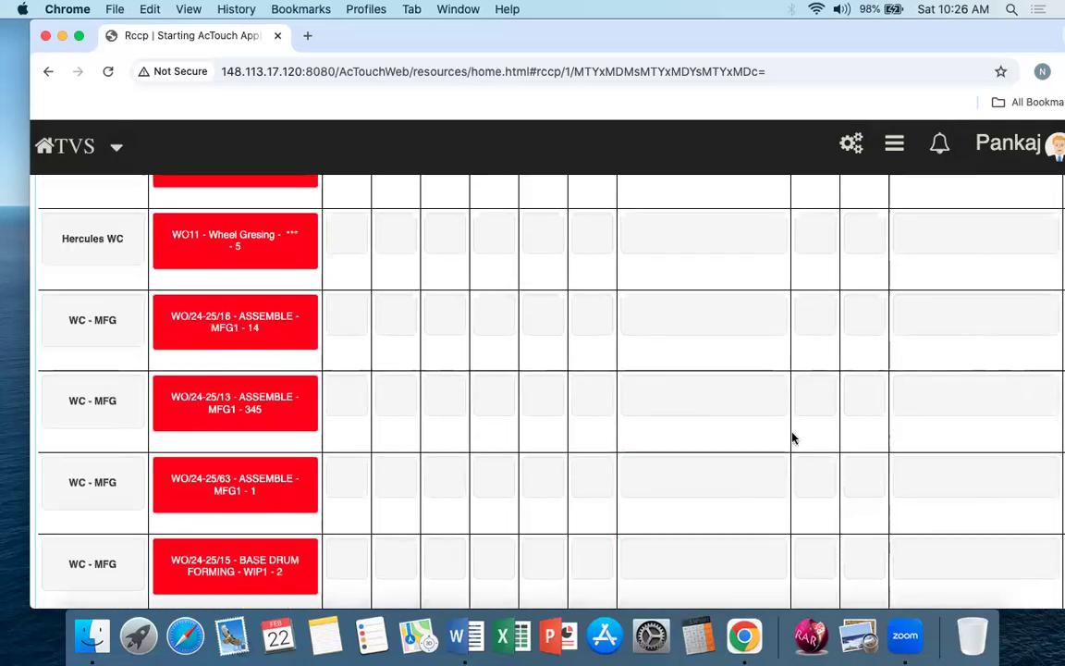
Step: Review the old work orders in the Hercules WC, WC - MFG and WC - WIP rows alongside the newly scheduled operations
scroll(793, 437, "up", 8)
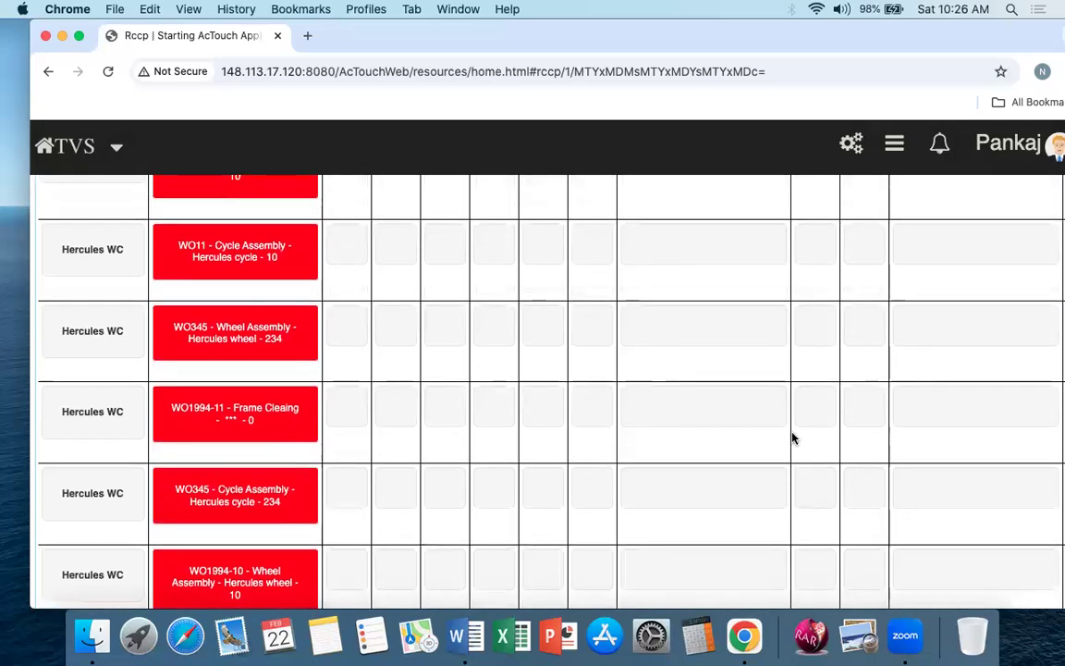
scroll(654, 443, "down", 15)
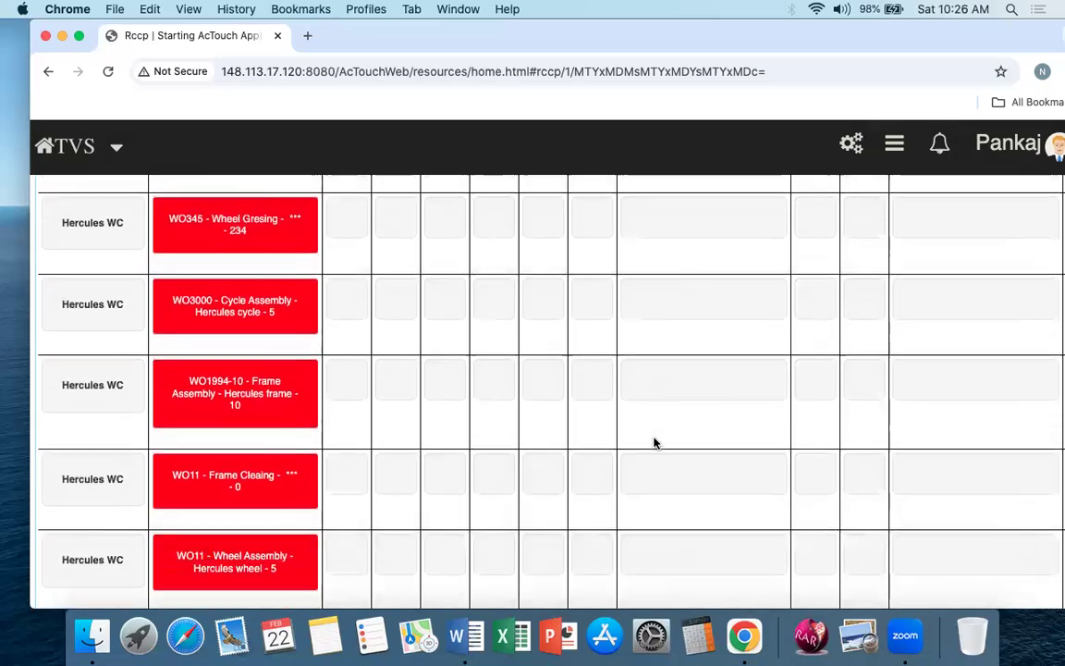
scroll(654, 443, "down", 5)
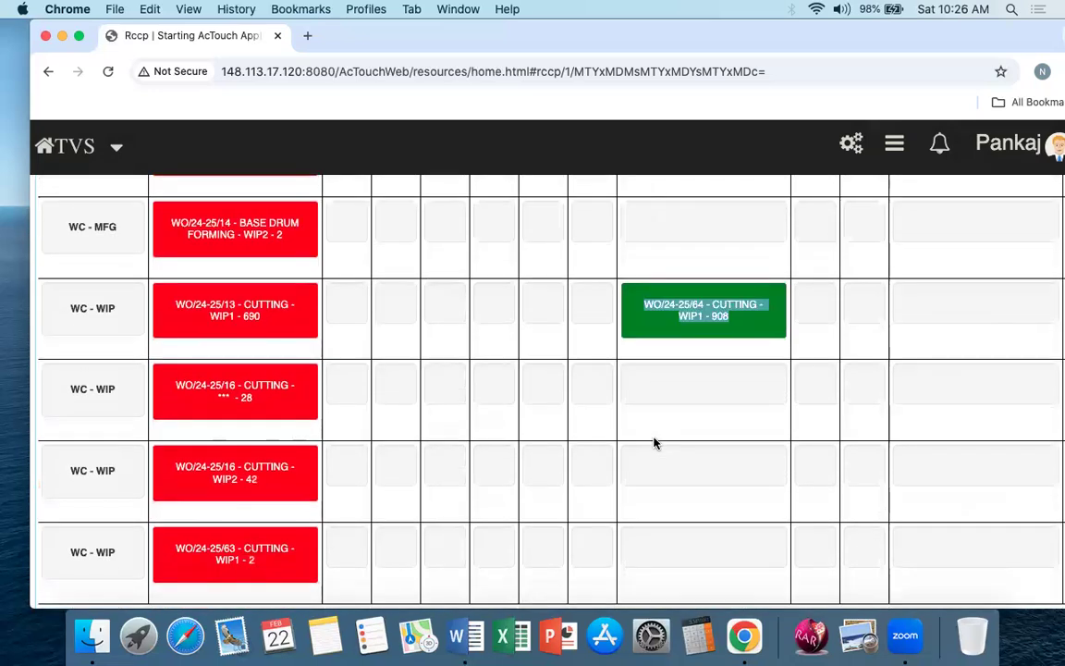
scroll(654, 442, "right", 5)
scroll(929, 390, "right", 5)
scroll(929, 389, "up", 5)
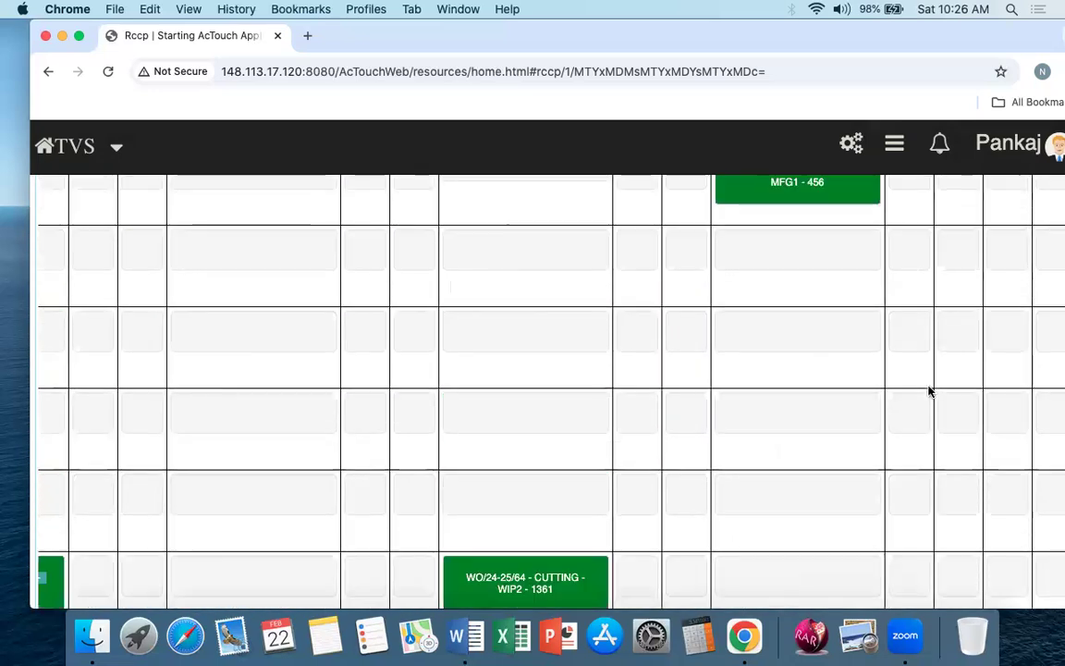
scroll(837, 481, "left", 10)
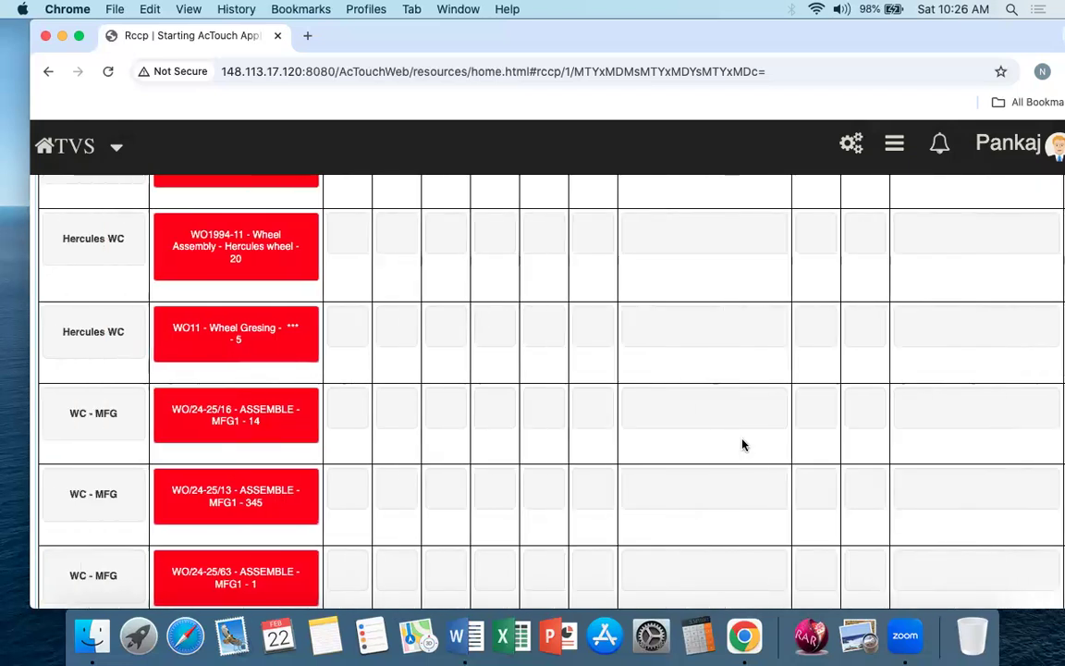
left_click_drag(69, 413, 94, 414)
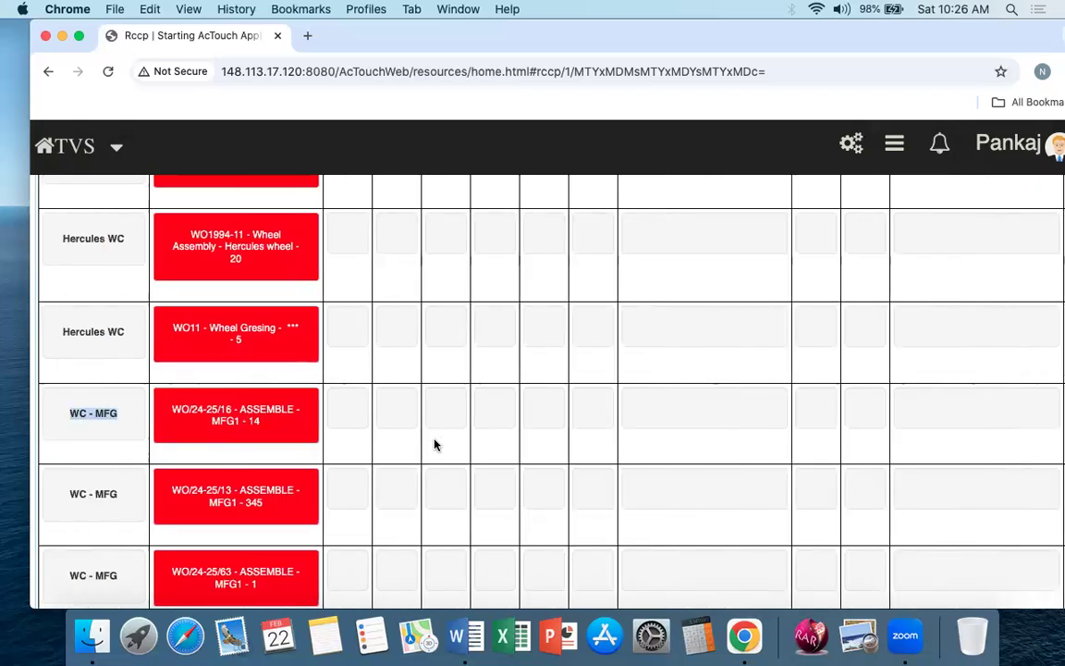
scroll(435, 444, "down", 5)
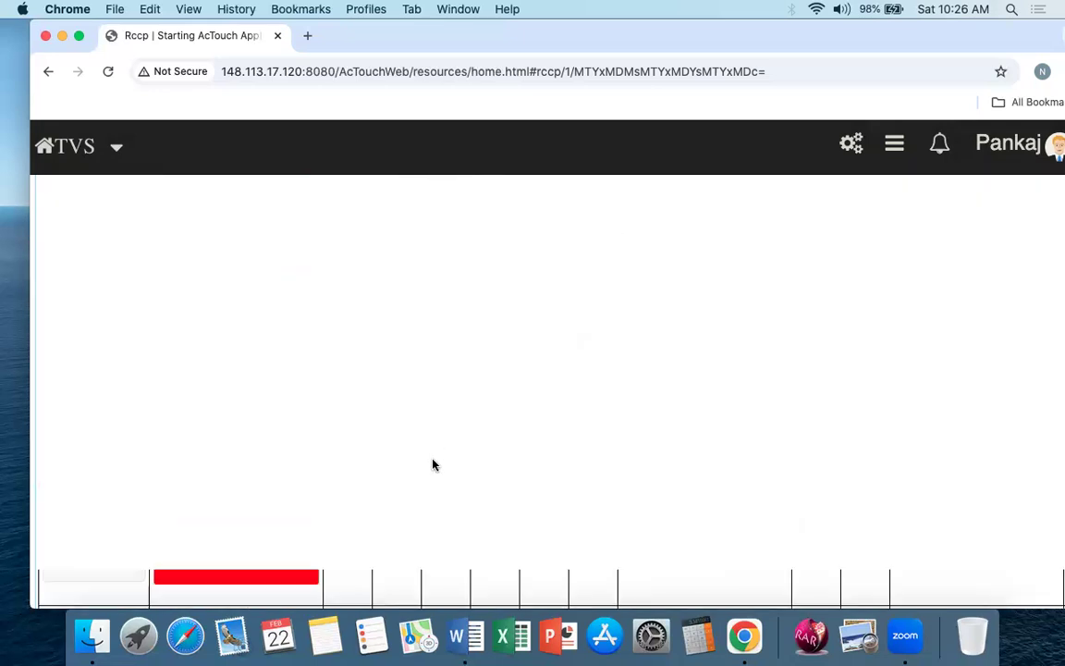
scroll(432, 462, "up", 10)
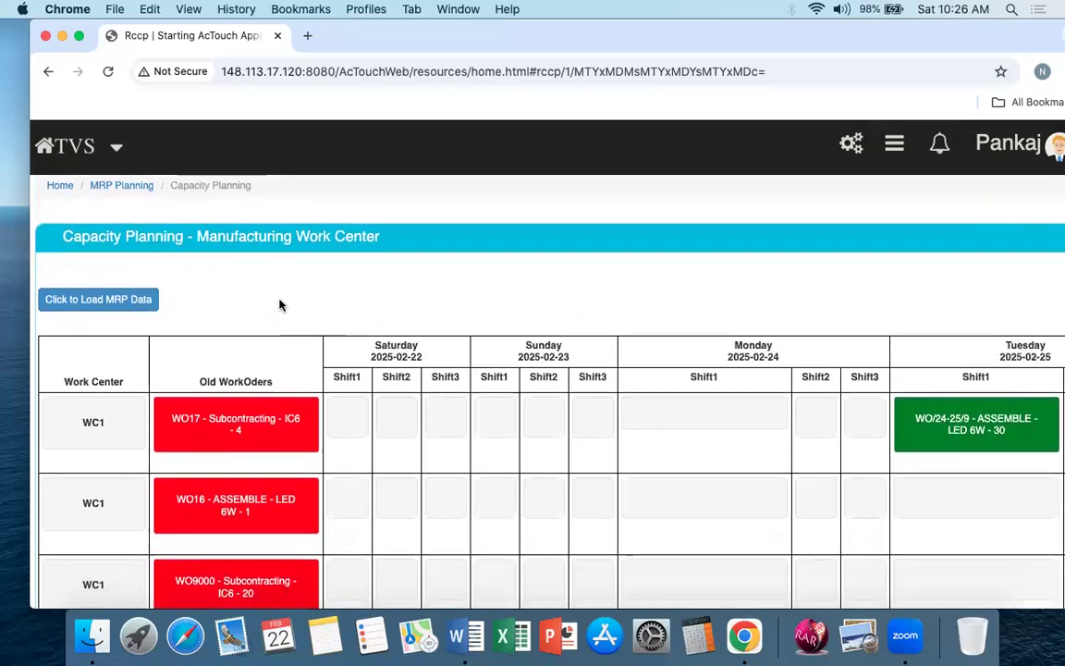